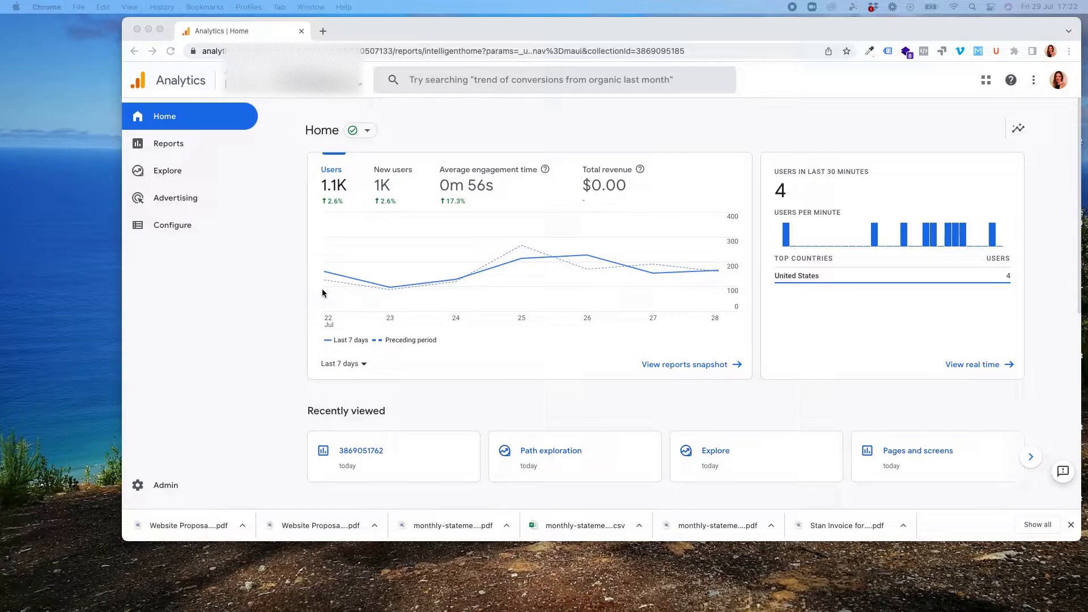
# - Open the Traffic acquisition report under Acquisition in the Life cycle reports
pyautogui.click(479, 123)
pyautogui.click(181, 147)
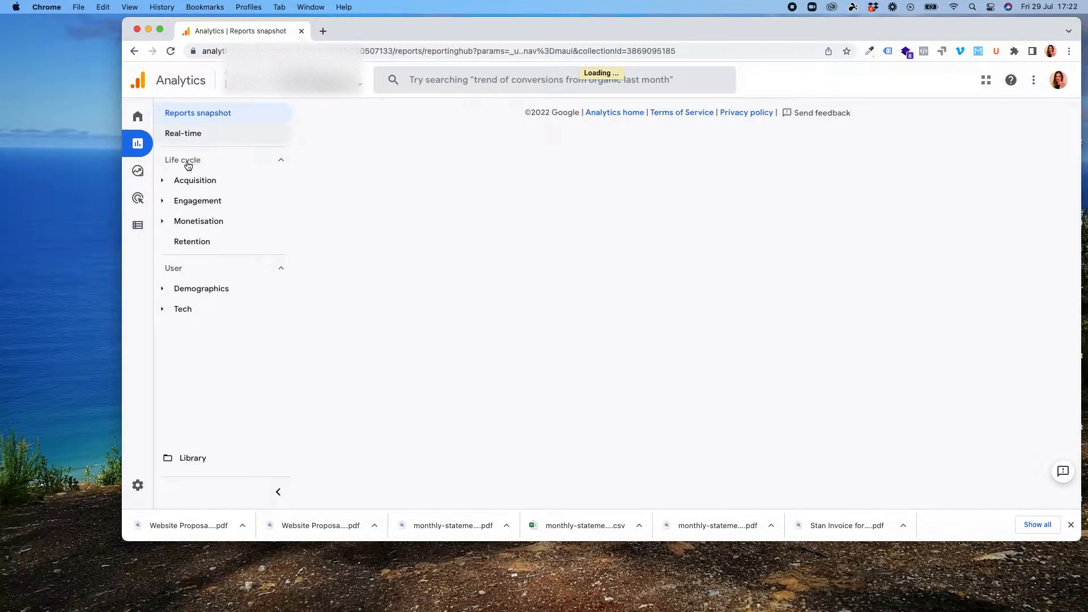
pyautogui.click(163, 183)
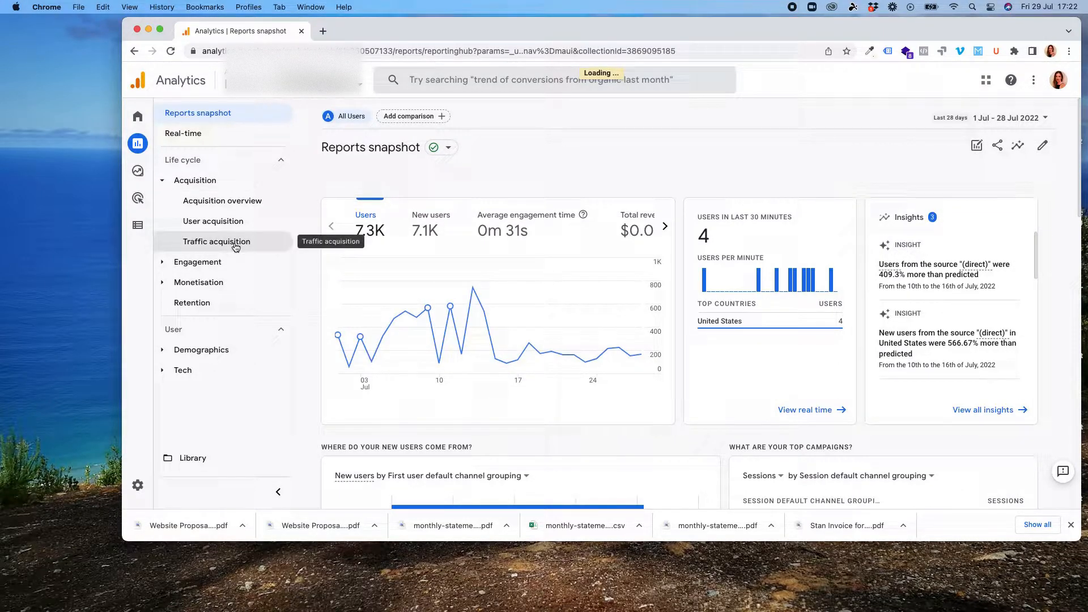
pyautogui.click(235, 247)
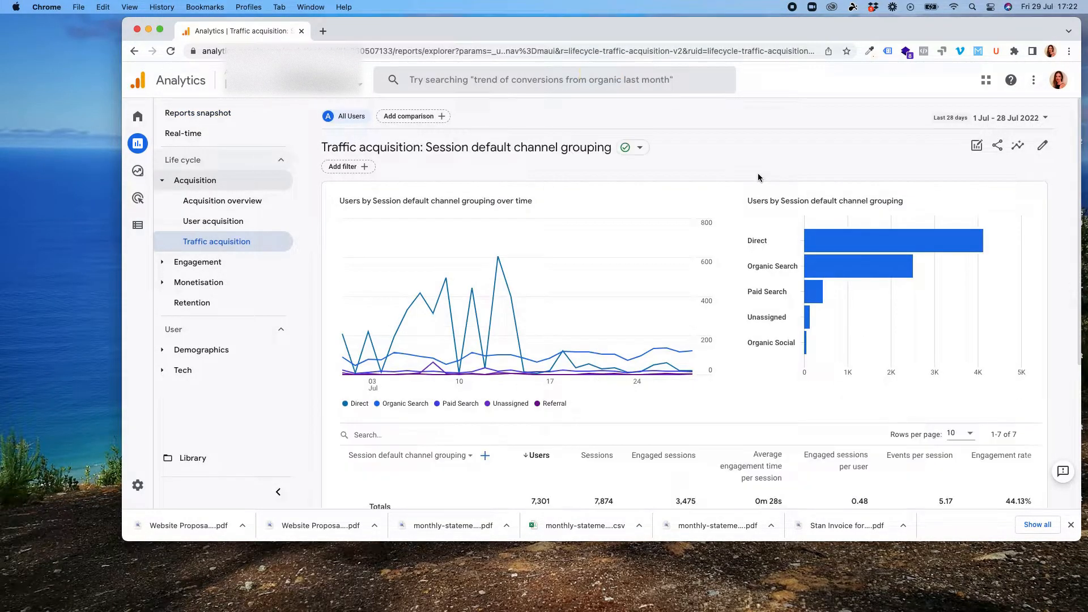
# - Start customising the report and add Landing page as a new dimension
pyautogui.click(1043, 147)
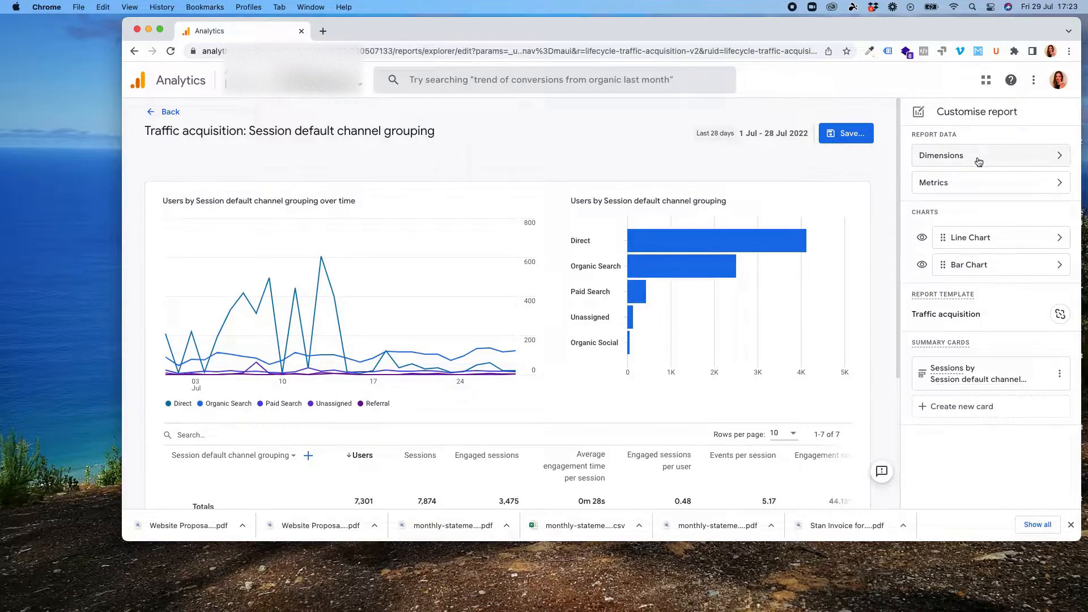
pyautogui.click(1057, 154)
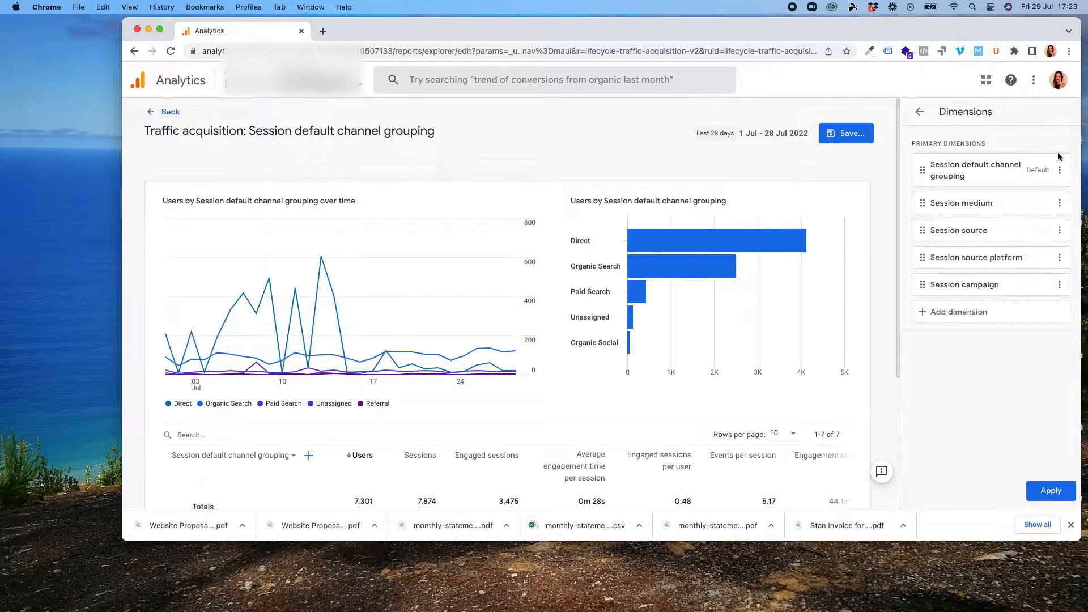
pyautogui.click(985, 314)
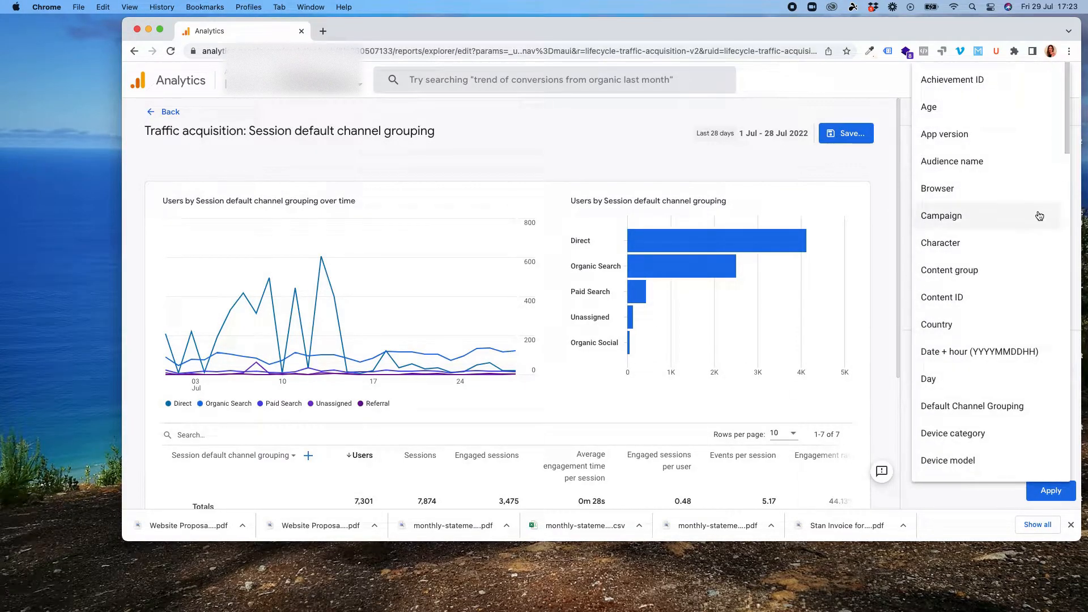
pyautogui.scroll(-3, 1037, 215)
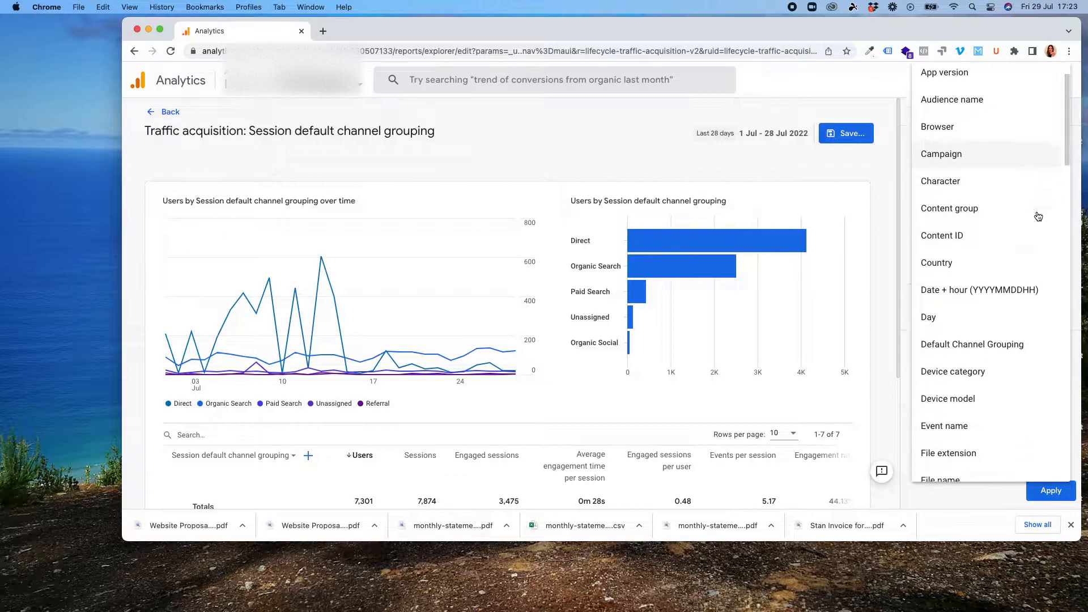
pyautogui.scroll(-7, 1037, 216)
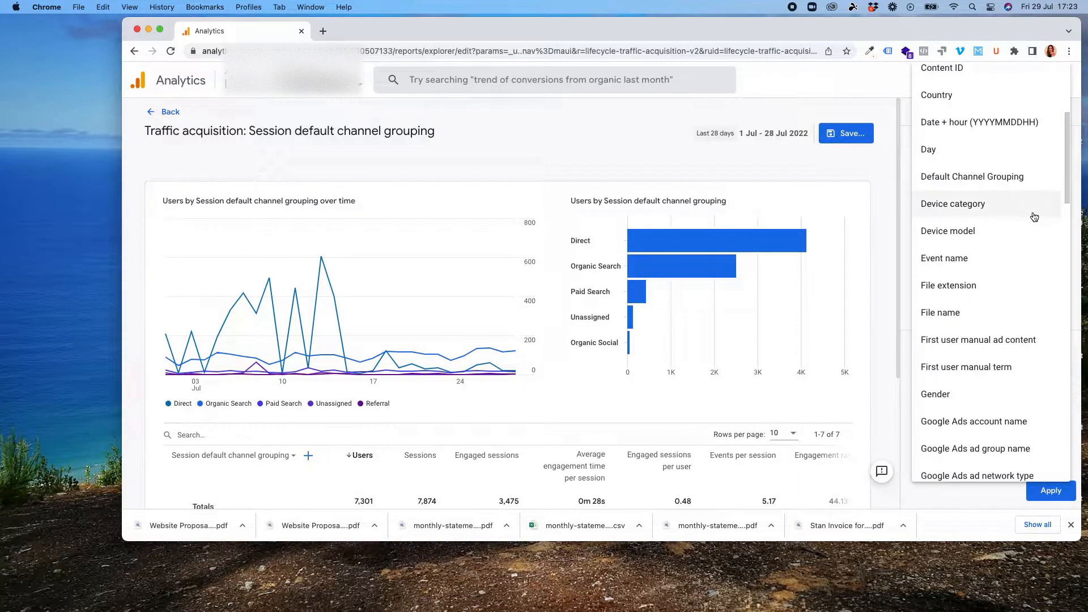
pyautogui.scroll(-10, 1034, 217)
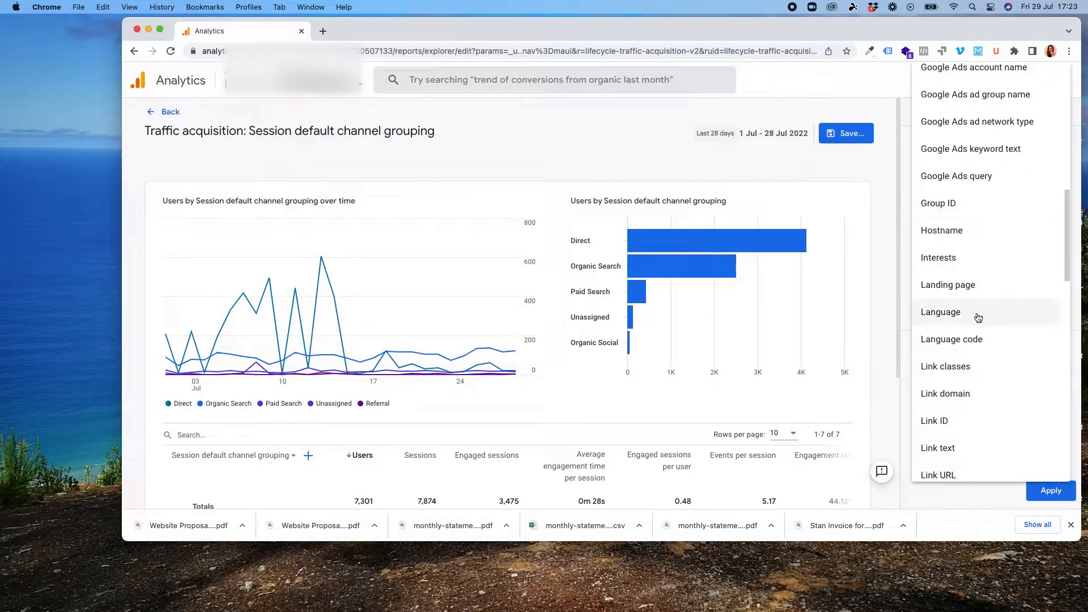
pyautogui.click(965, 285)
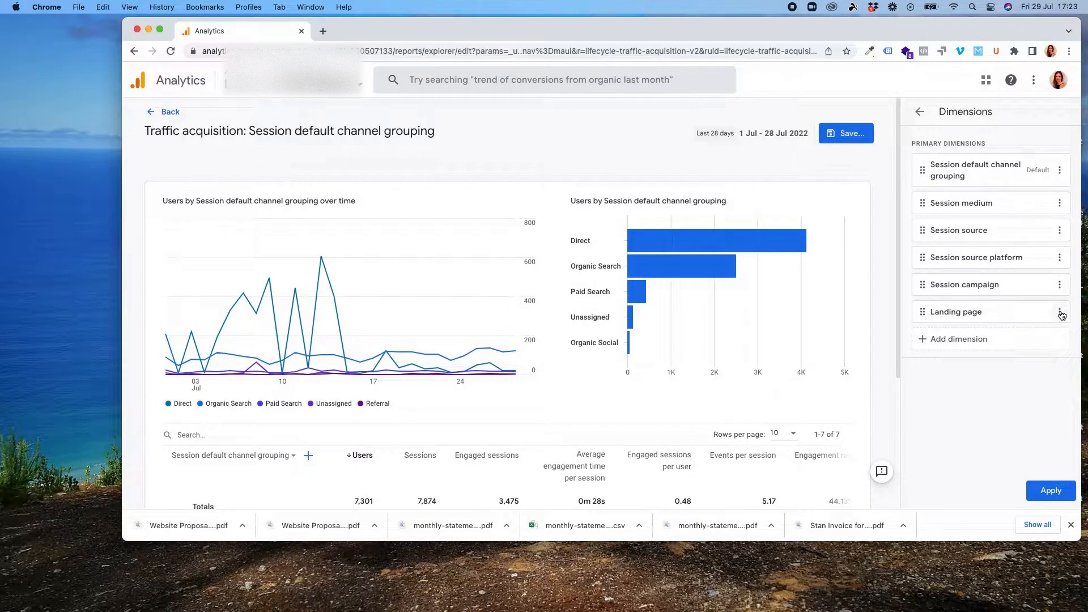
# - Set Landing page as the default dimension and move it to the top of the dimension list
pyautogui.click(1060, 312)
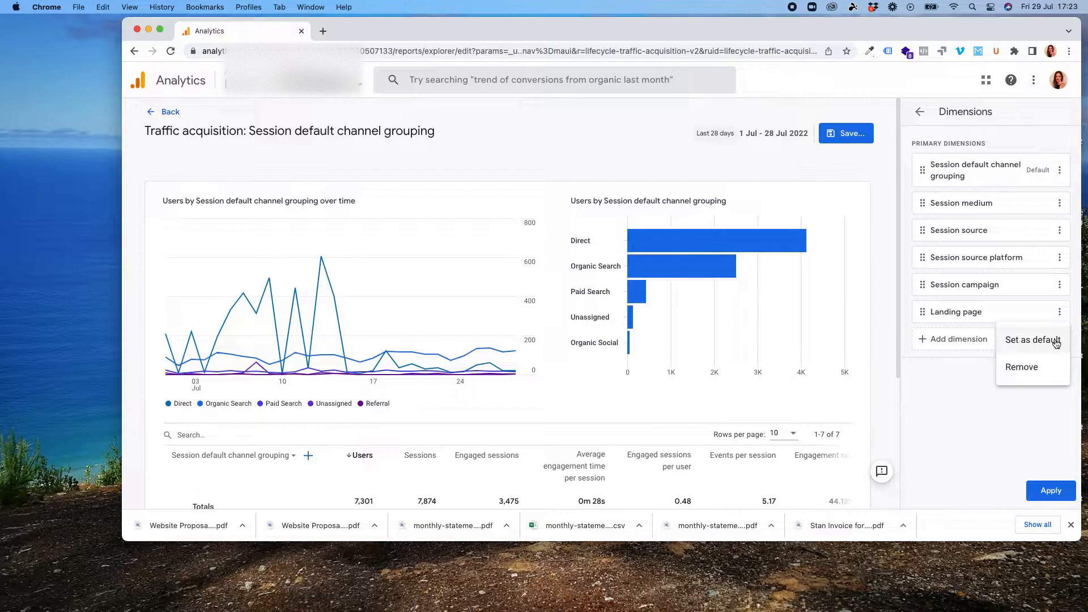
pyautogui.click(1057, 342)
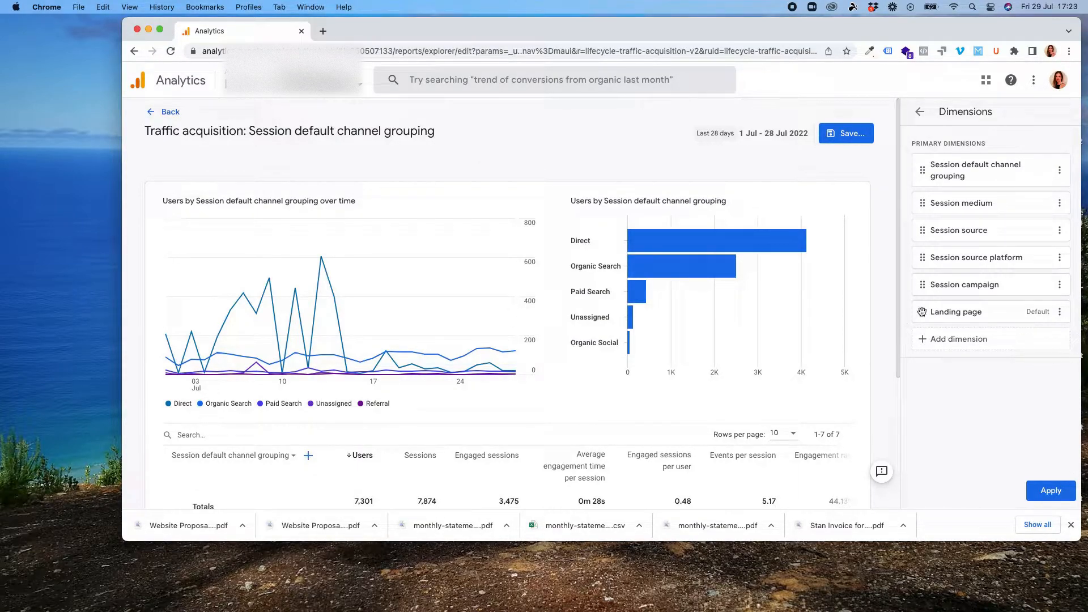
pyautogui.moveTo(922, 312); pyautogui.dragTo(923, 159)
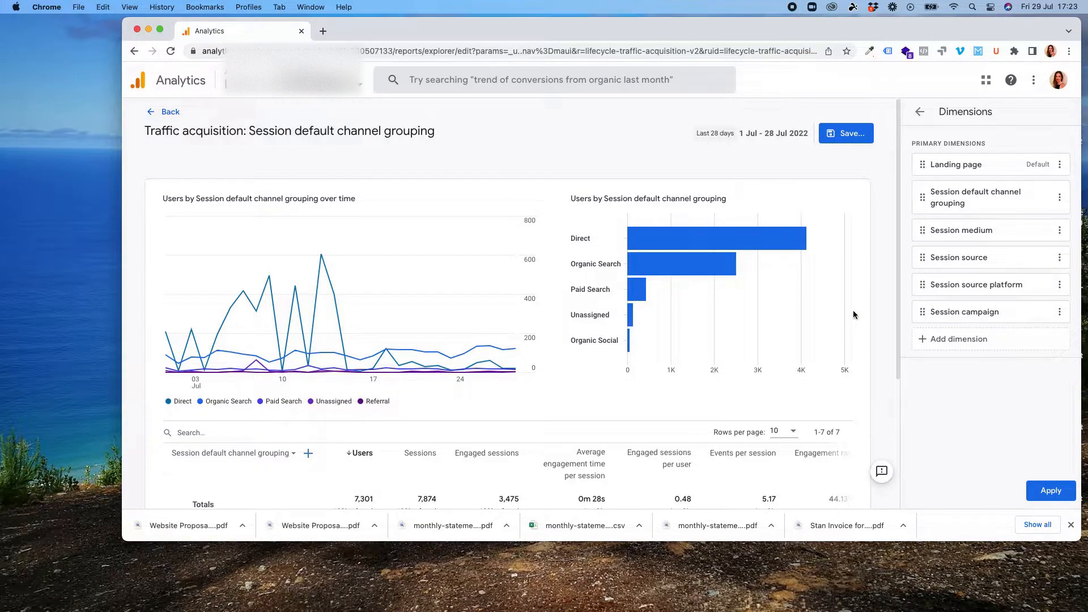
# - Add New users to the report's metrics
pyautogui.scroll(-3, 850, 310)
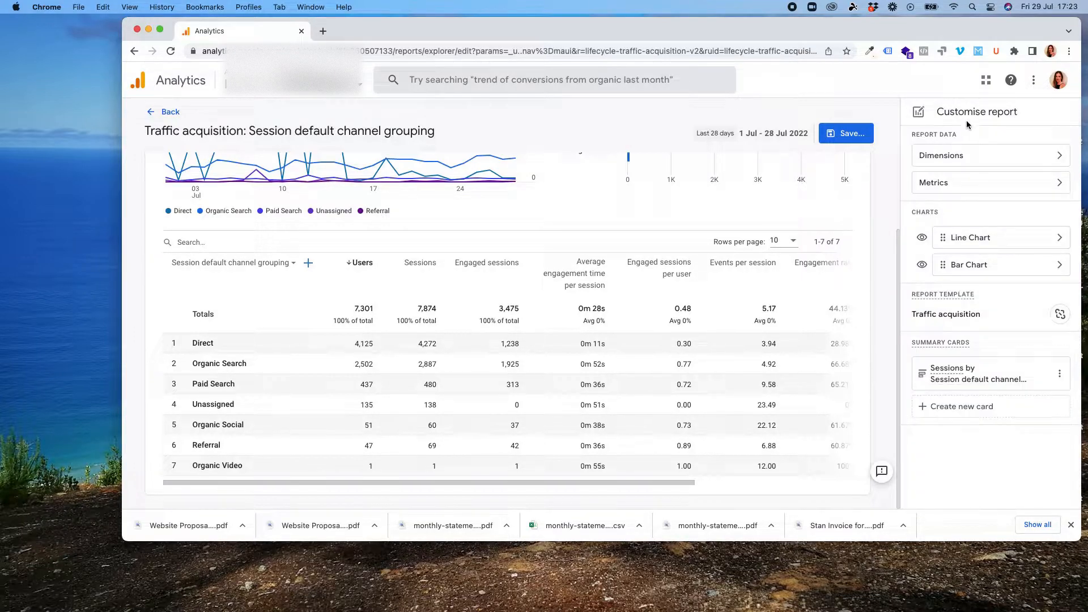
pyautogui.click(1060, 184)
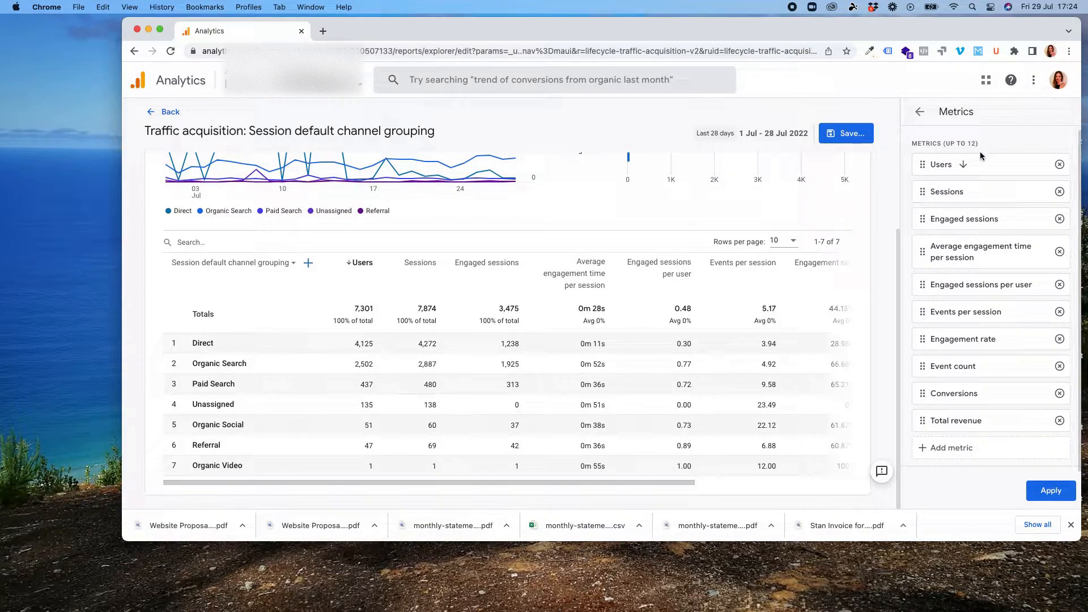
pyautogui.click(971, 454)
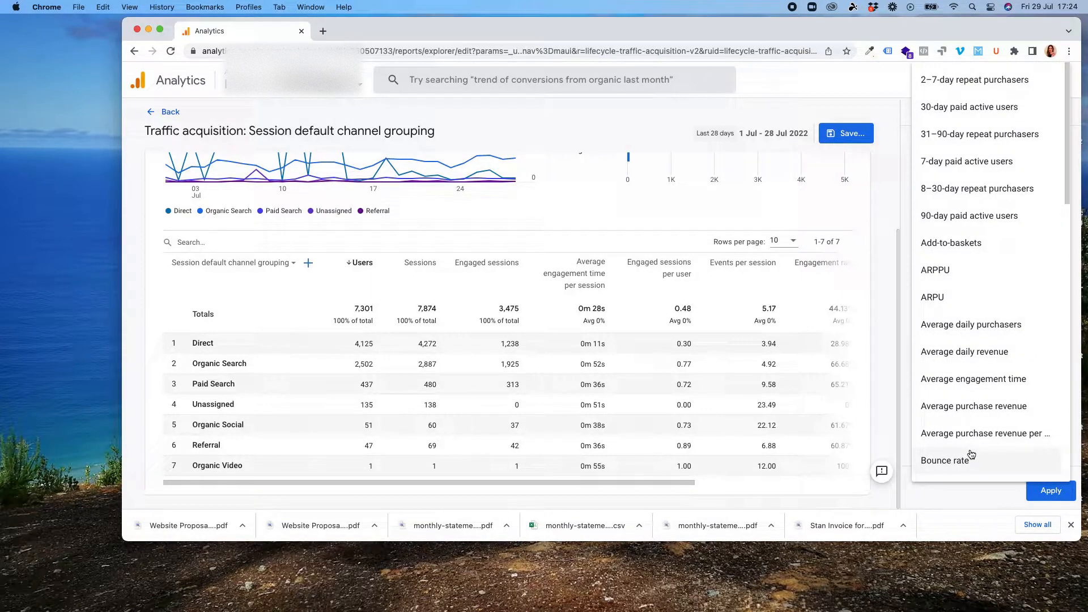
pyautogui.scroll(-4, 1029, 197)
pyautogui.scroll(-8, 1029, 197)
pyautogui.scroll(-2, 1030, 198)
pyautogui.scroll(2, 1017, 207)
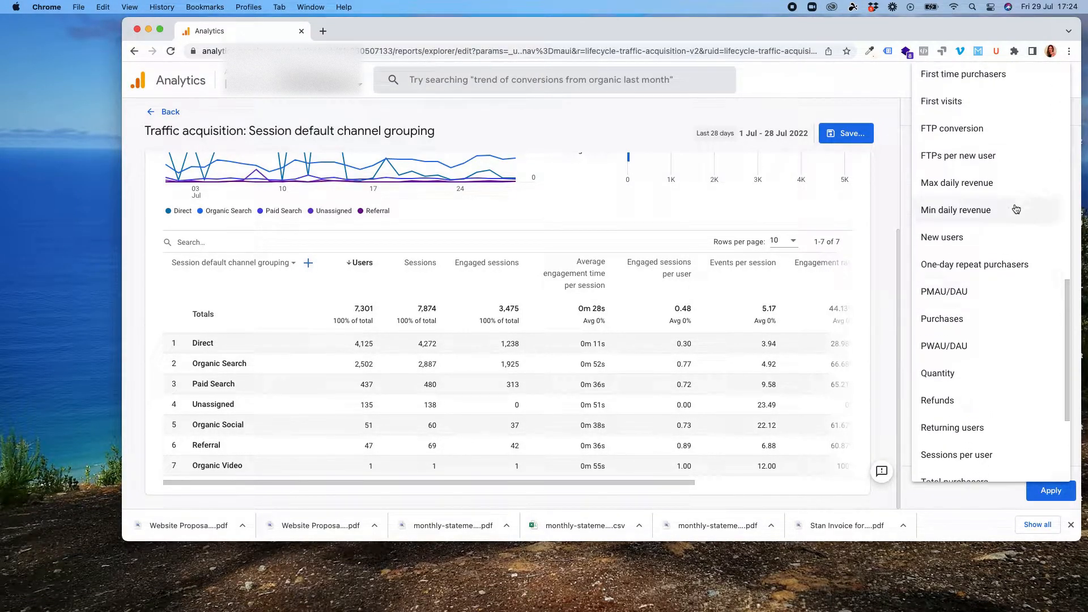
pyautogui.click(970, 245)
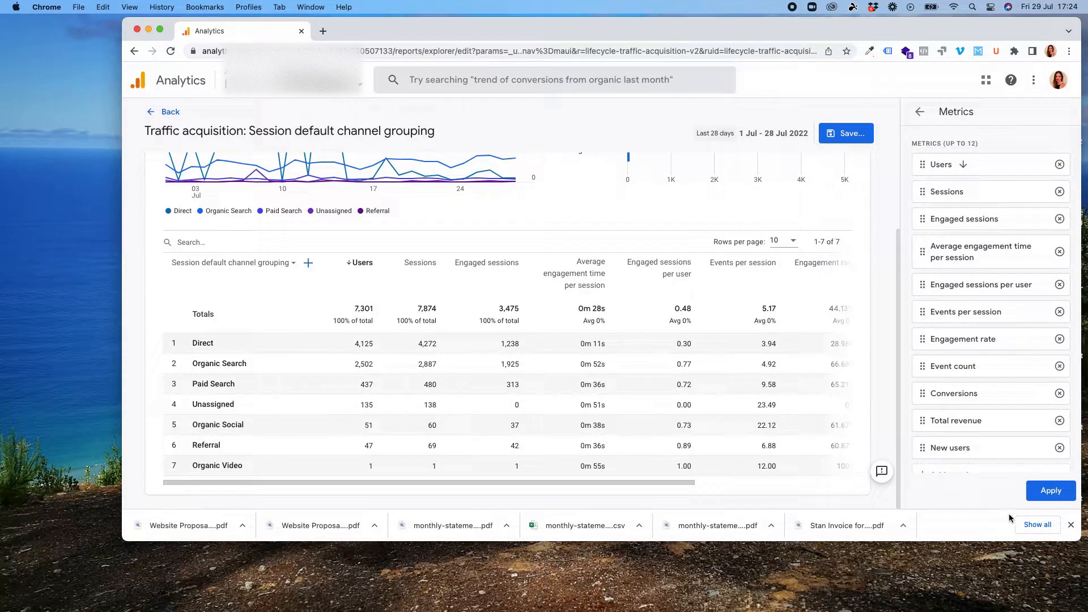
# - Move New users directly below Users in the metrics list and apply the customisation
pyautogui.moveTo(945, 451); pyautogui.dragTo(943, 191)
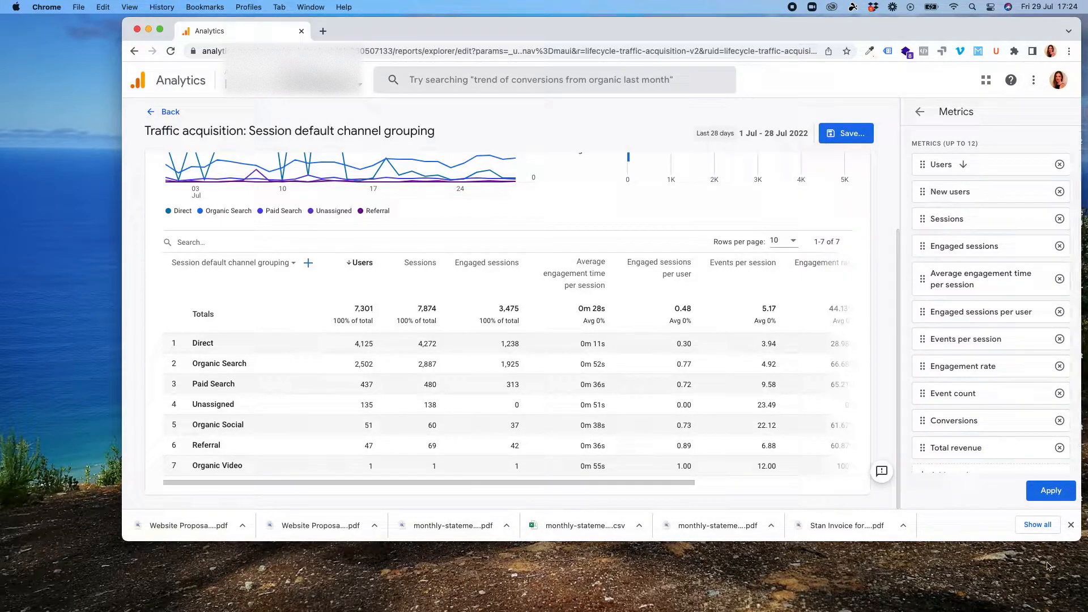
pyautogui.click(1057, 492)
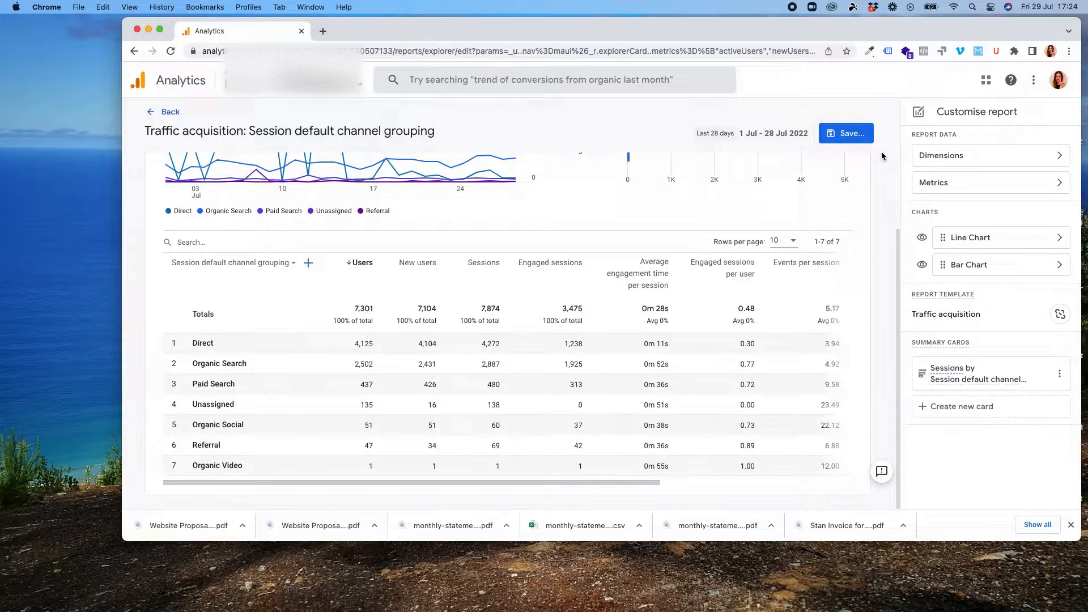
# - Save the customised report as a new report named Landing Page Acquisition
pyautogui.click(856, 136)
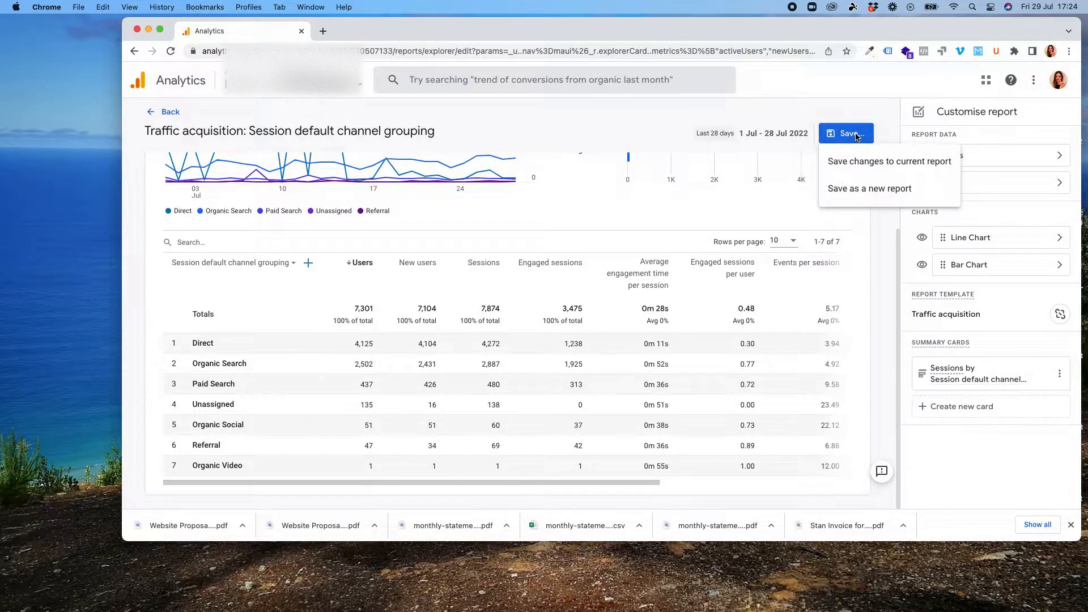
pyautogui.click(886, 191)
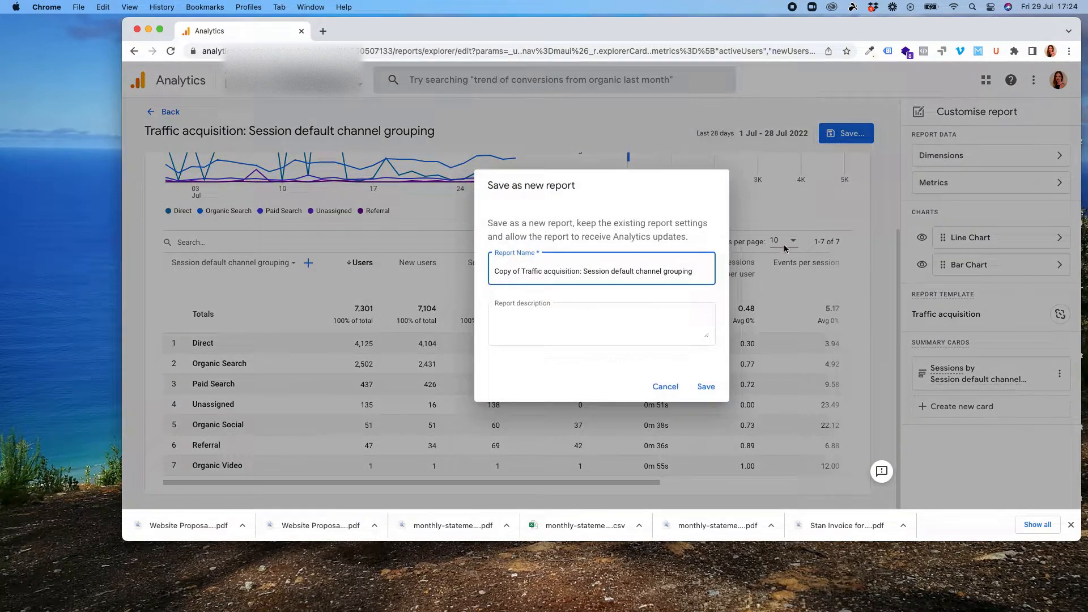
pyautogui.tripleClick(591, 271)
pyautogui.write('Landing Page Acquisition')
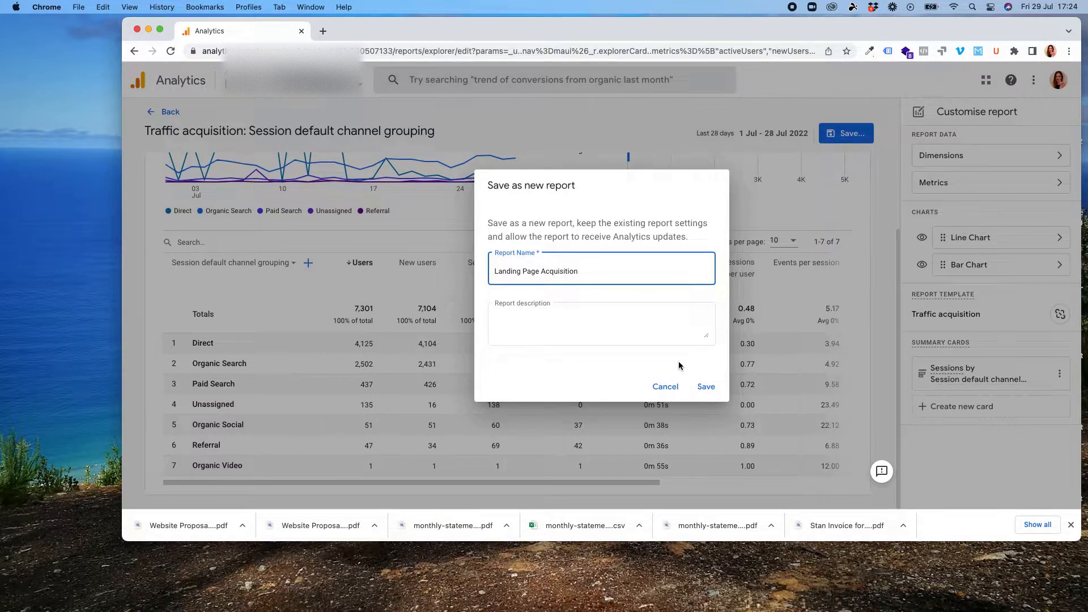
pyautogui.click(706, 387)
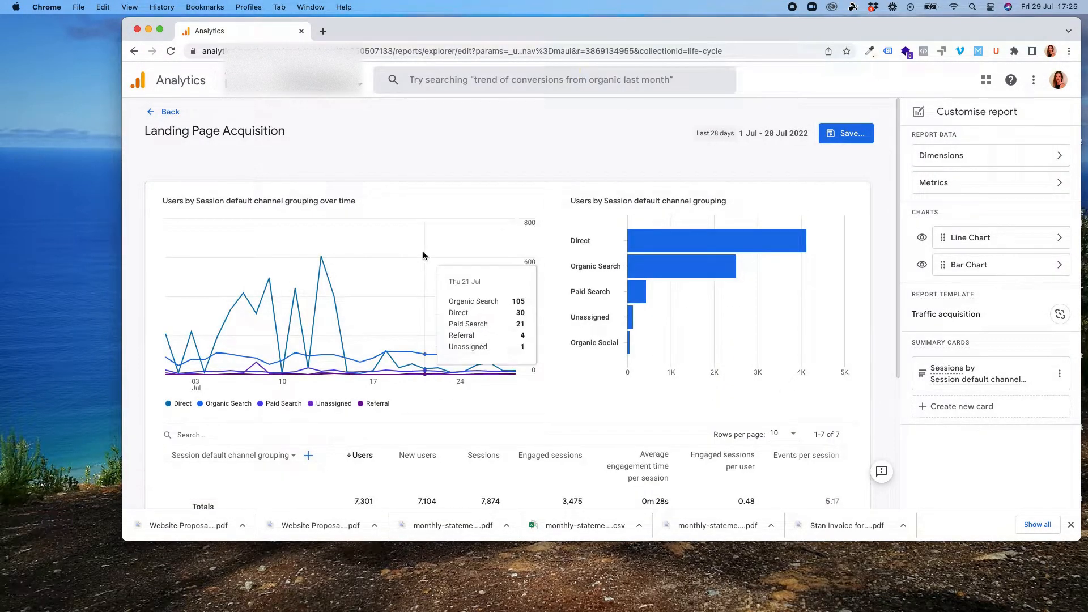
# - Go to the reports Library and open the Life cycle collection for editing
pyautogui.click(150, 114)
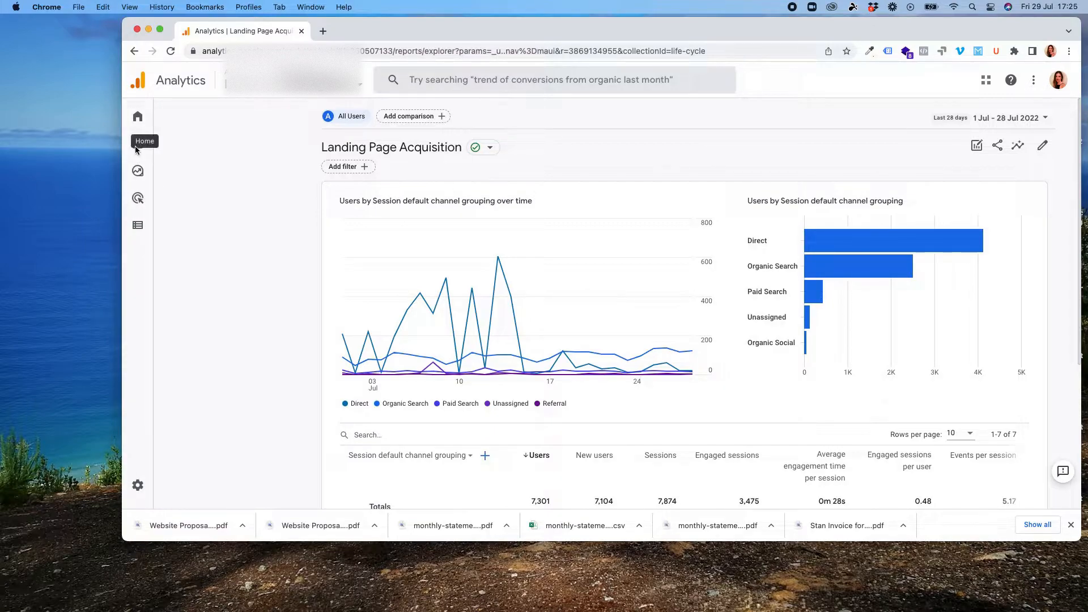
pyautogui.click(181, 143)
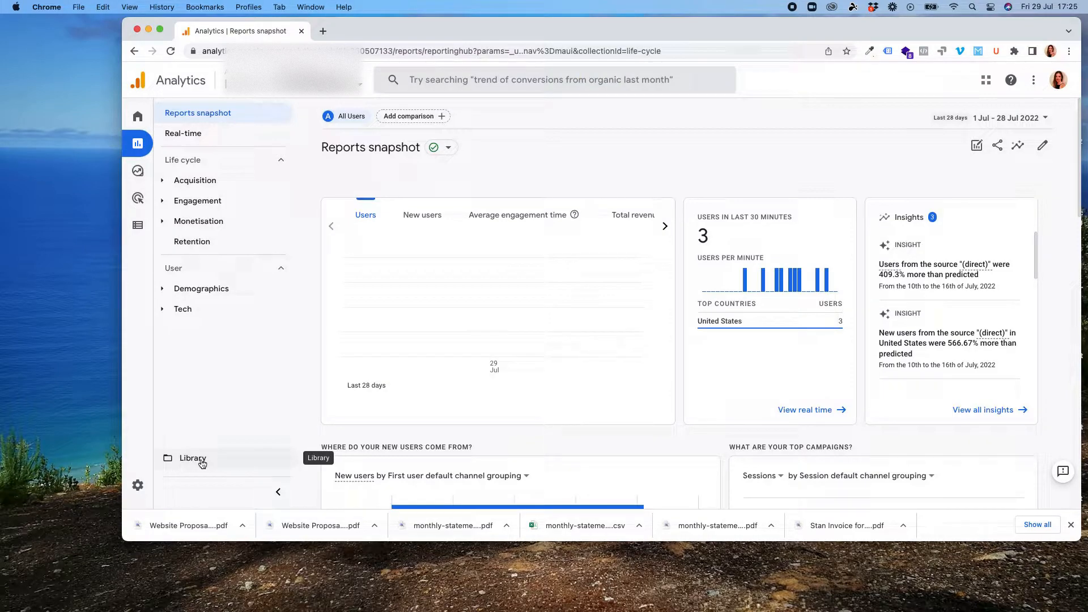
pyautogui.click(201, 463)
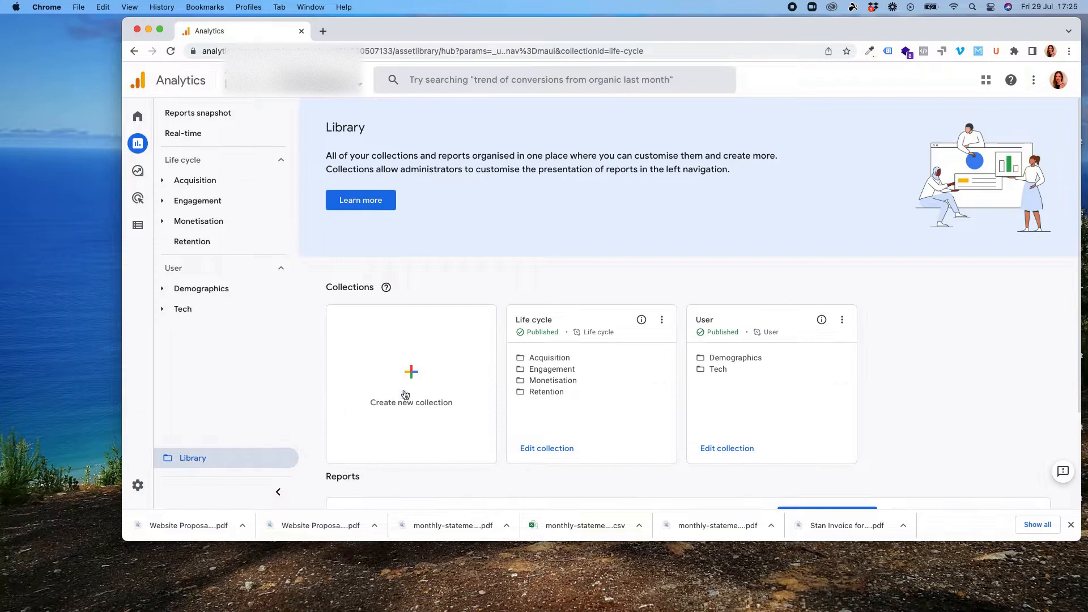
pyautogui.scroll(-2, 782, 284)
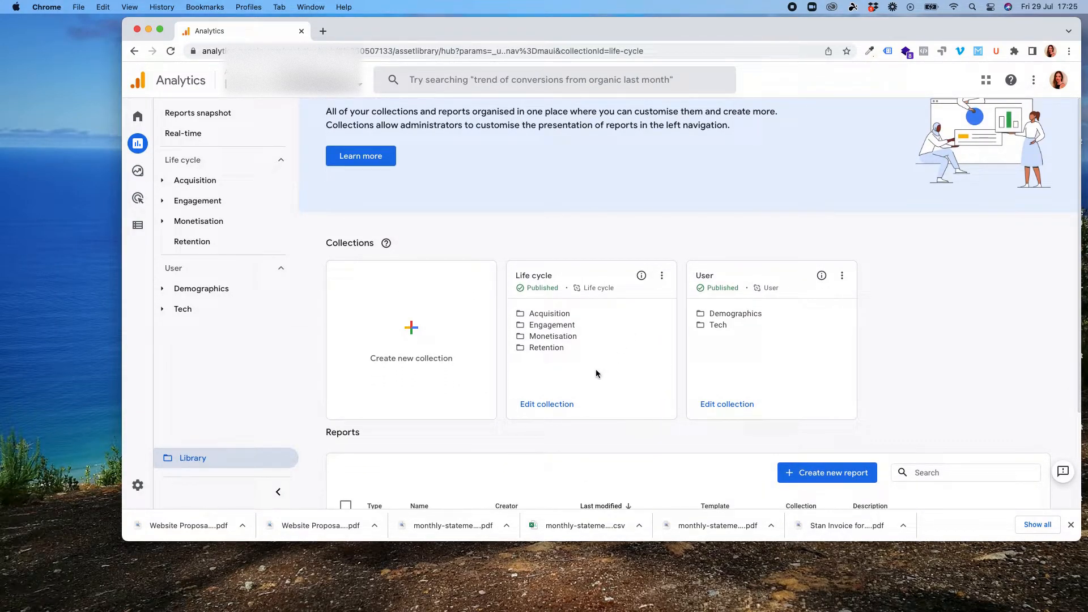
pyautogui.click(563, 407)
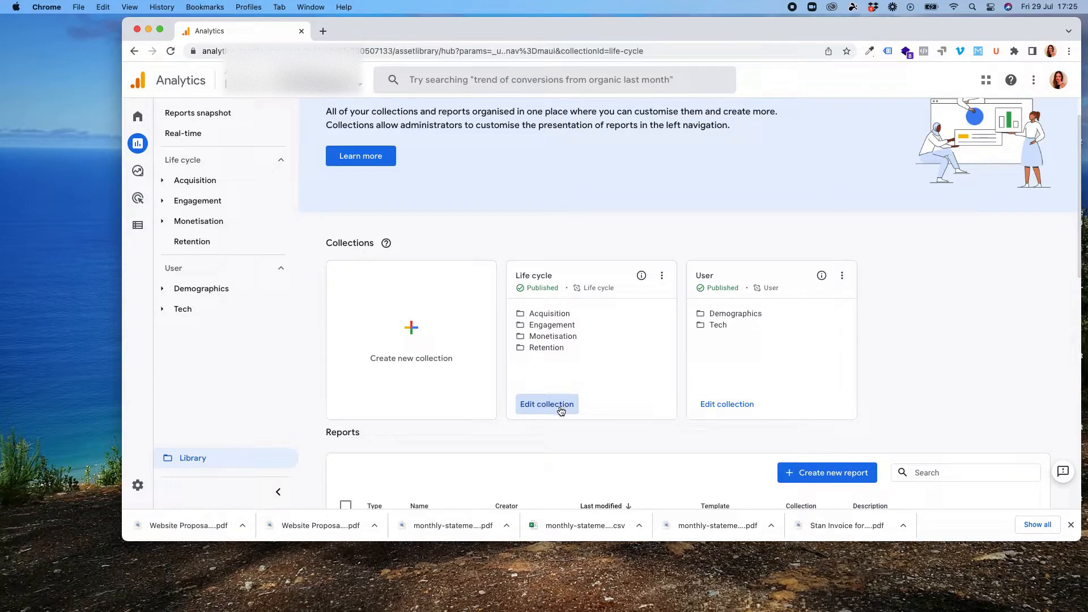
pyautogui.click(564, 409)
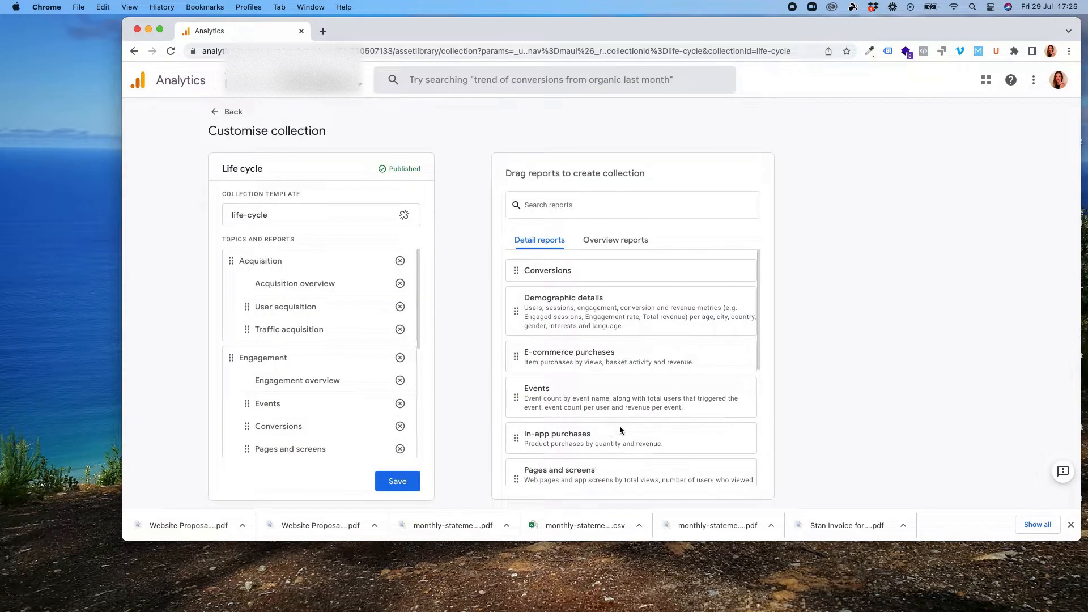
# - Add the Landing Page Acquisition report under the Acquisition topic below Traffic acquisition and save the collection
pyautogui.scroll(-5, 759, 279)
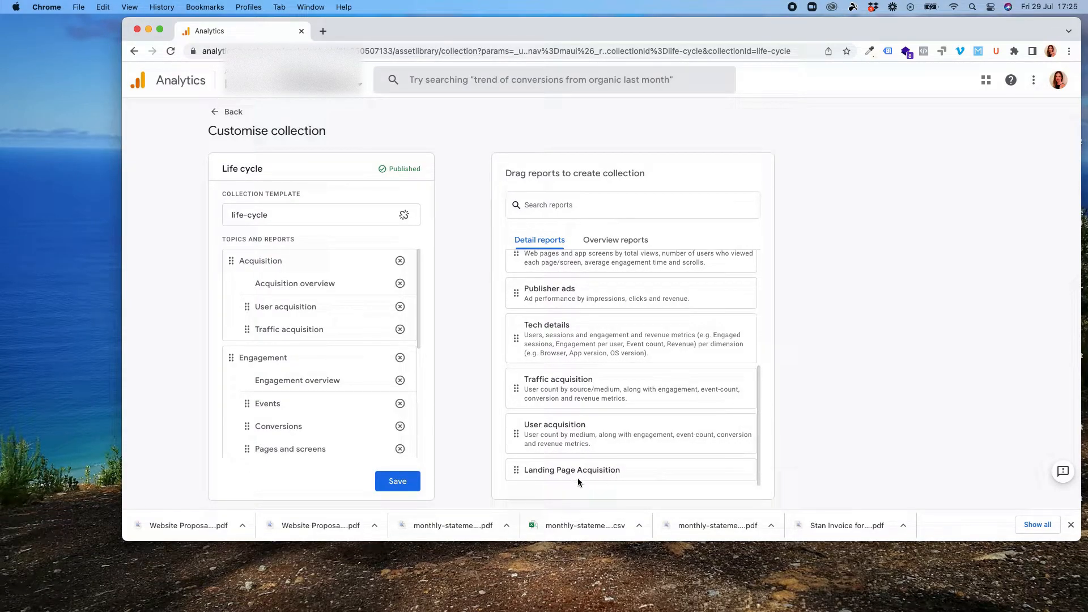
pyautogui.moveTo(590, 473); pyautogui.dragTo(287, 361)
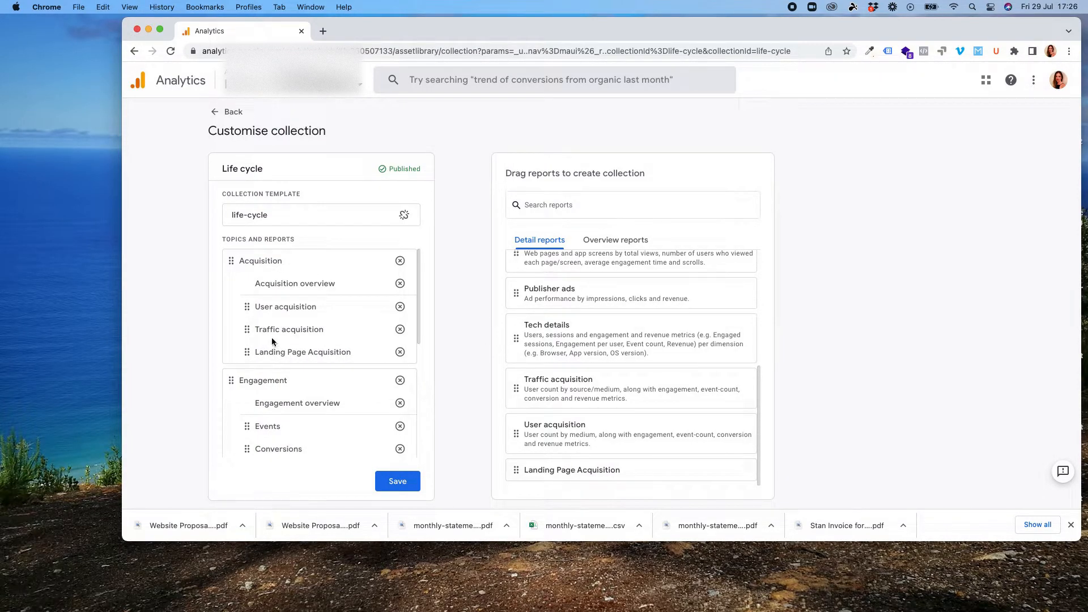
pyautogui.click(396, 482)
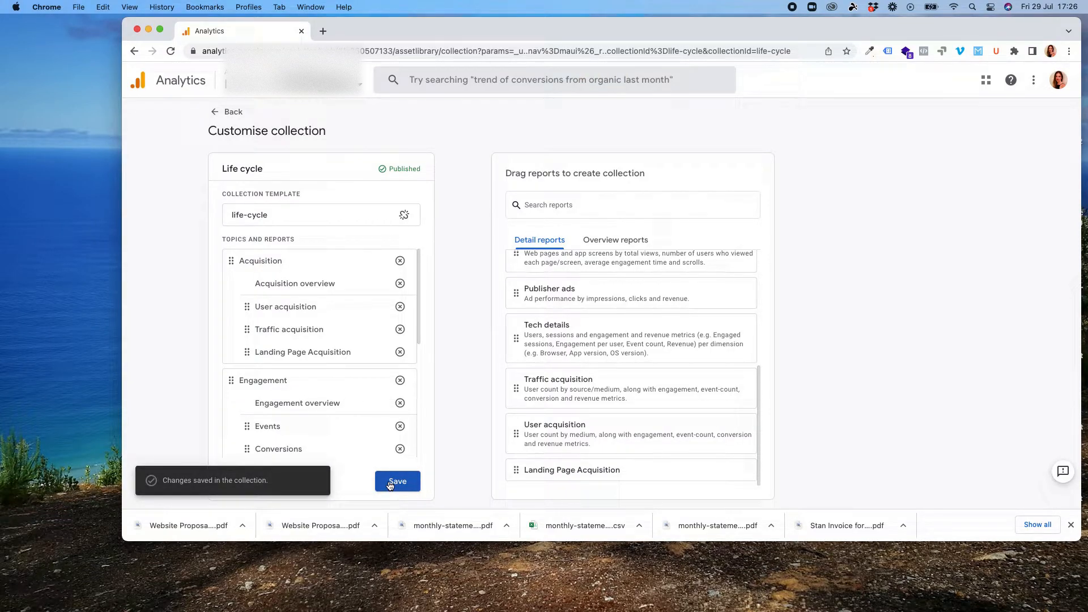
# - Return to reports and open Landing Page Acquisition from the Acquisition section of the navigation
pyautogui.click(216, 113)
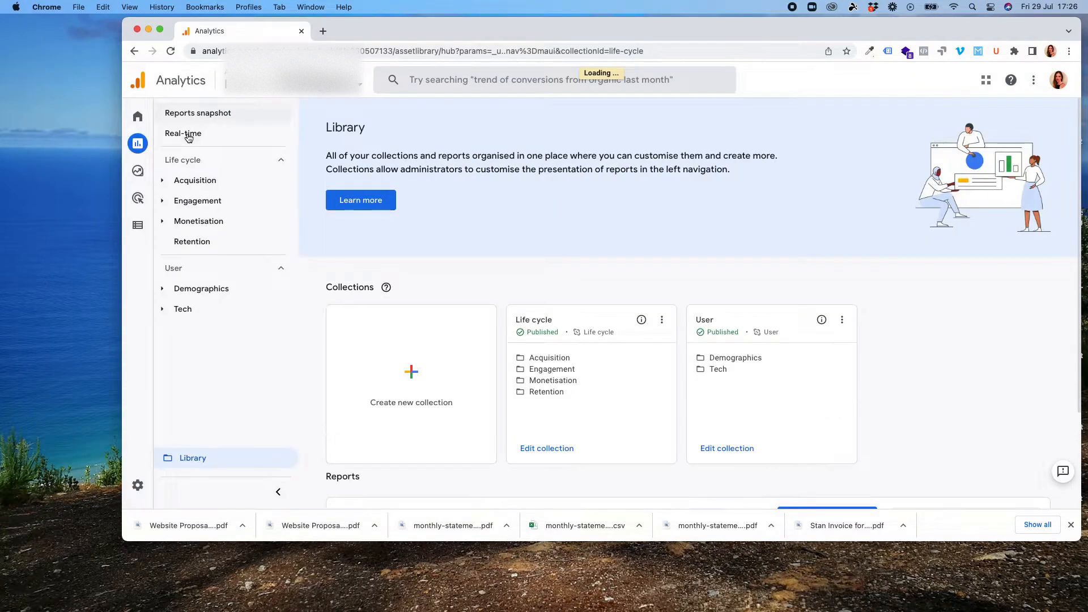
pyautogui.click(162, 180)
pyautogui.click(162, 181)
pyautogui.click(258, 265)
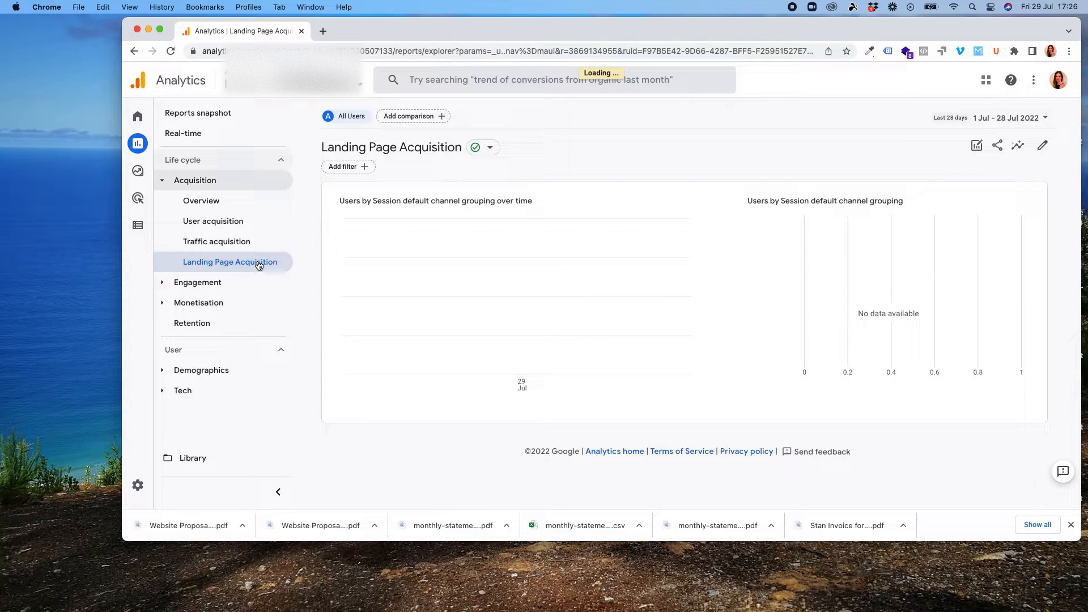
# - Examine the report's charts, table and the dimension options available for the channel grouping column
pyautogui.scroll(-3, 573, 281)
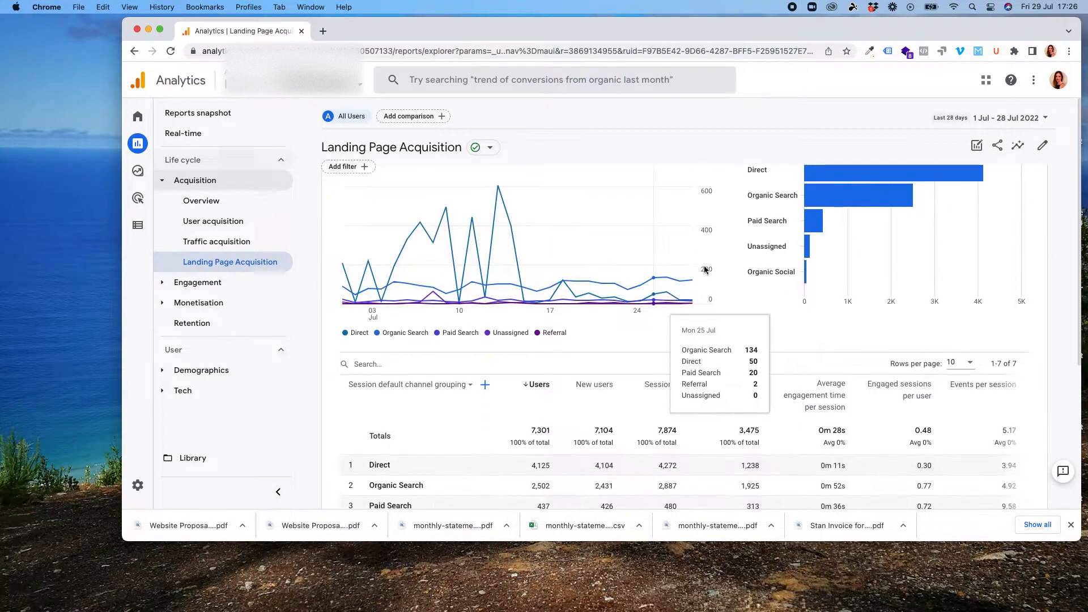
pyautogui.scroll(-2, 480, 403)
pyautogui.scroll(5, 470, 385)
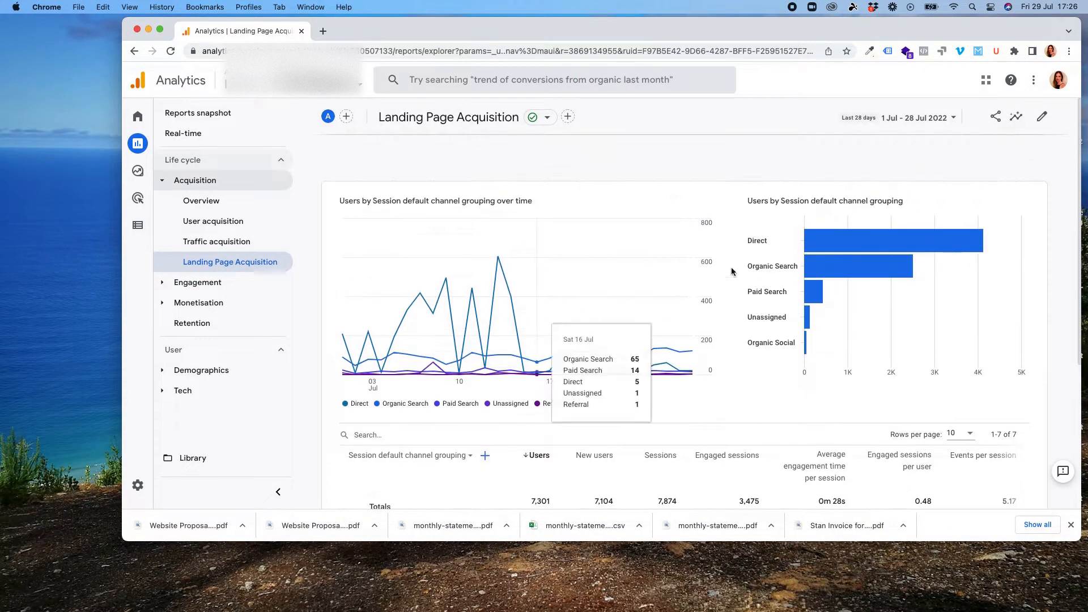
pyautogui.scroll(-2, 453, 379)
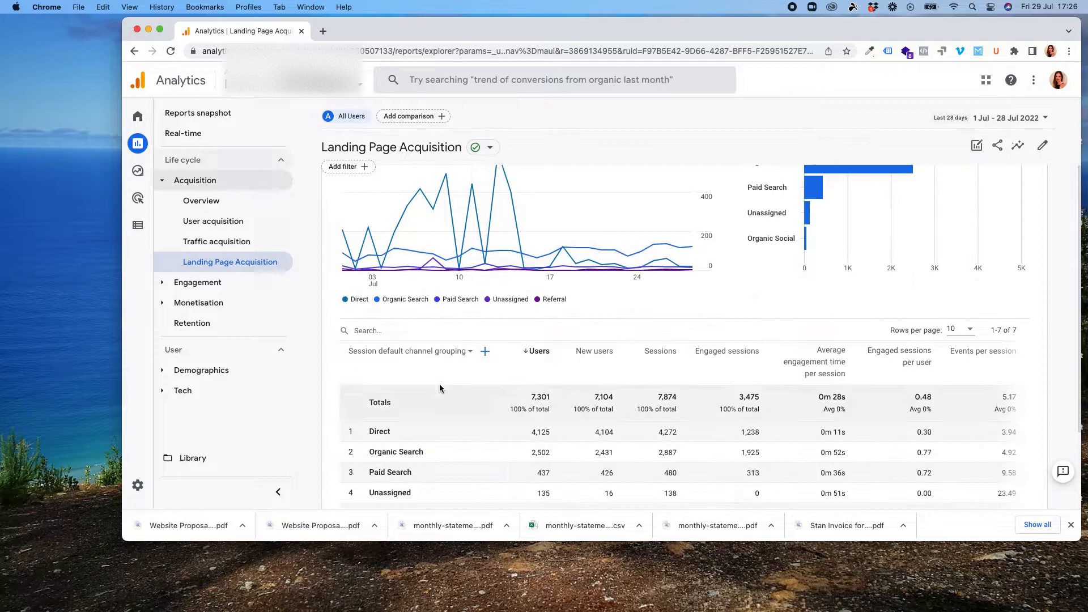
pyautogui.click(470, 350)
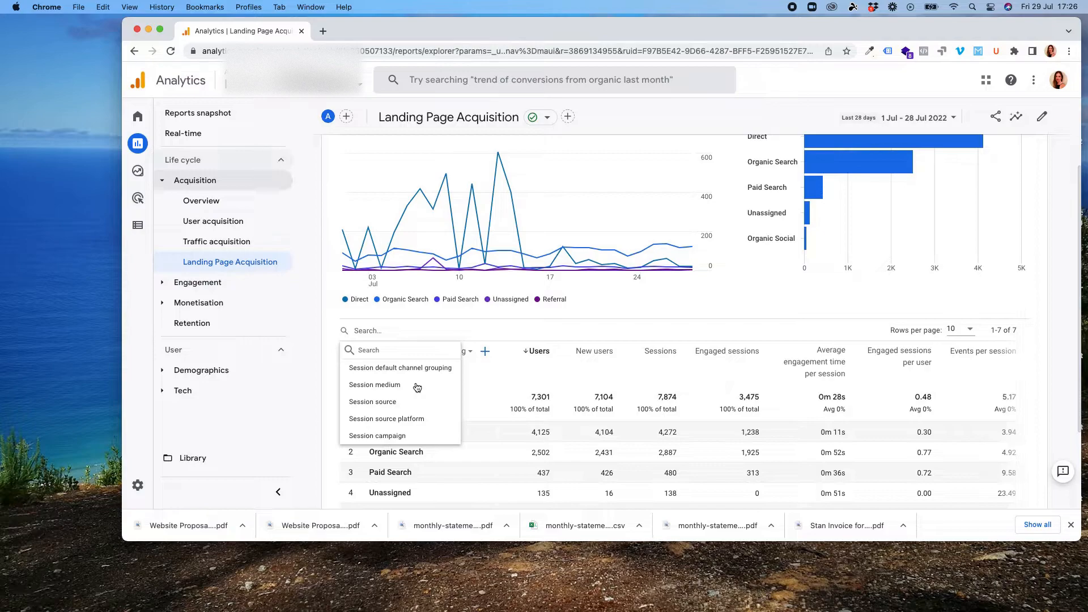
pyautogui.click(526, 329)
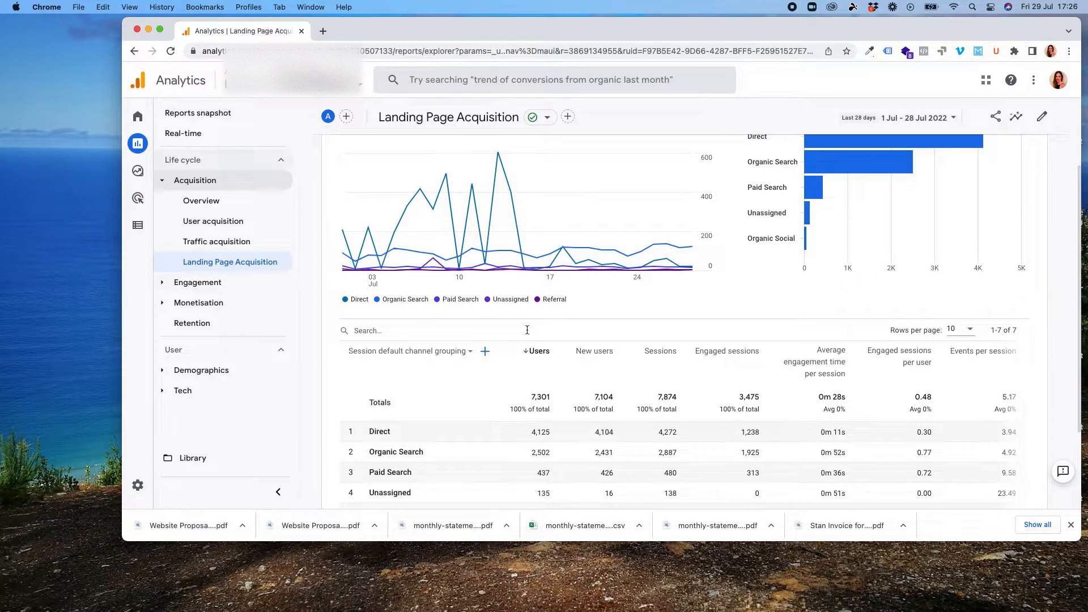
pyautogui.scroll(-3, 793, 342)
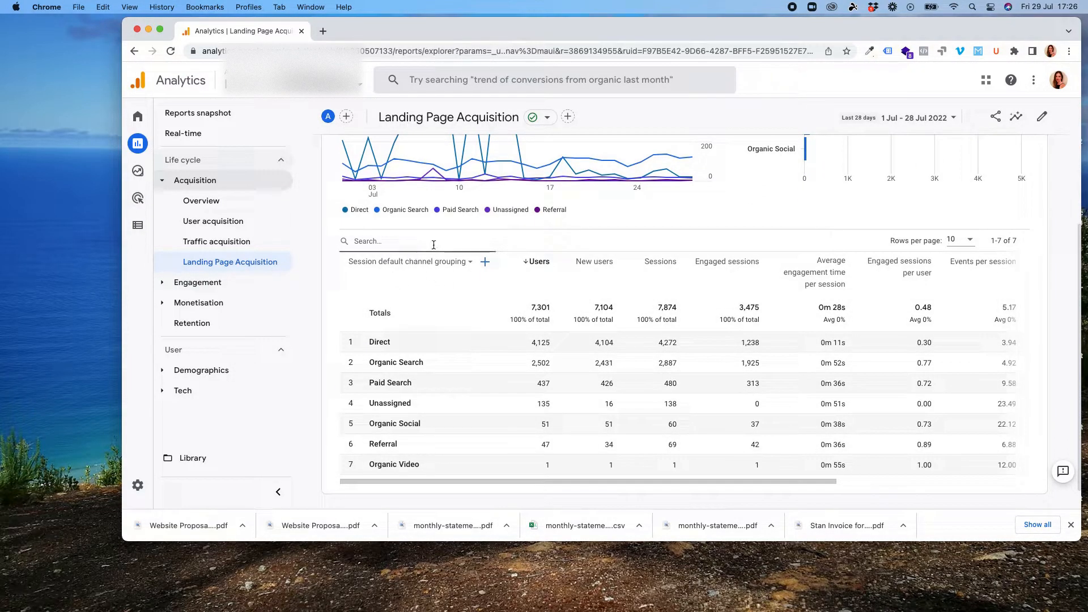
pyautogui.click(463, 263)
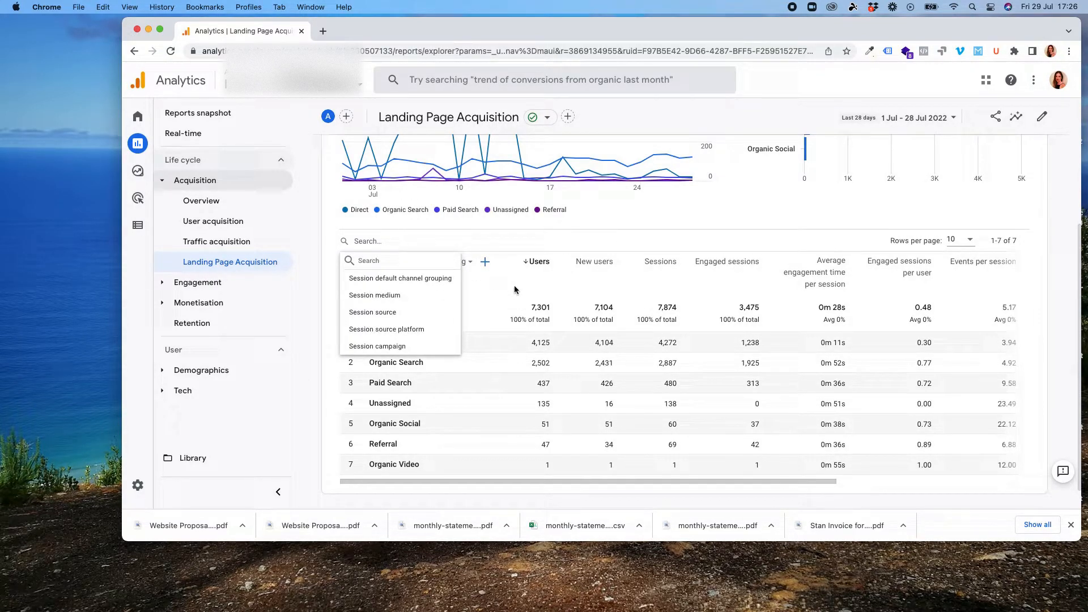
pyautogui.scroll(5, 1045, 121)
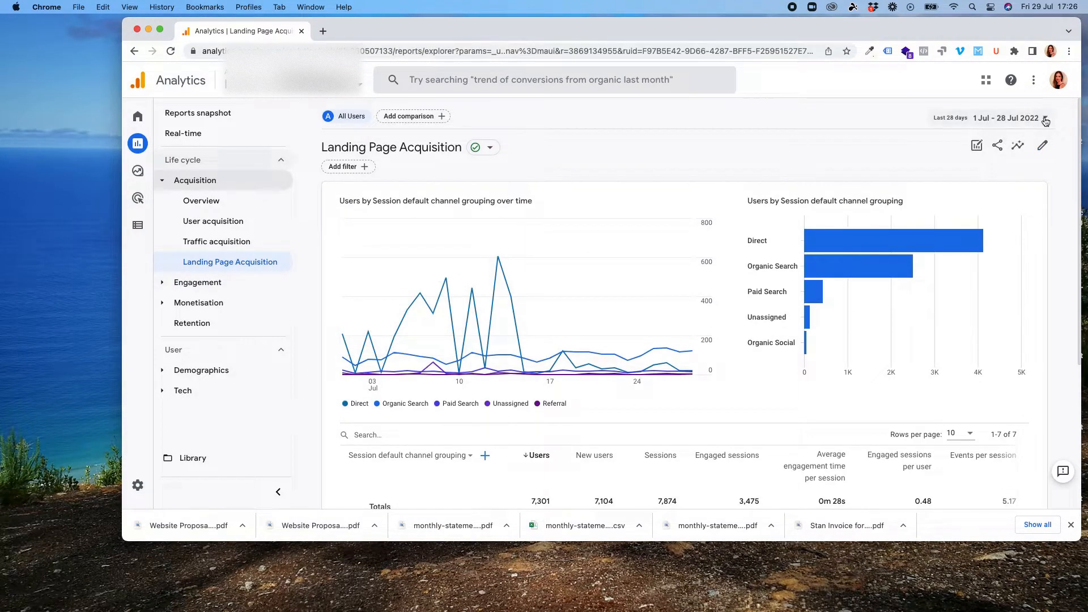
# - Edit the report's dimensions, add Landing page, make it the default primary dimension at the top, and apply
pyautogui.click(1044, 122)
pyautogui.click(1064, 165)
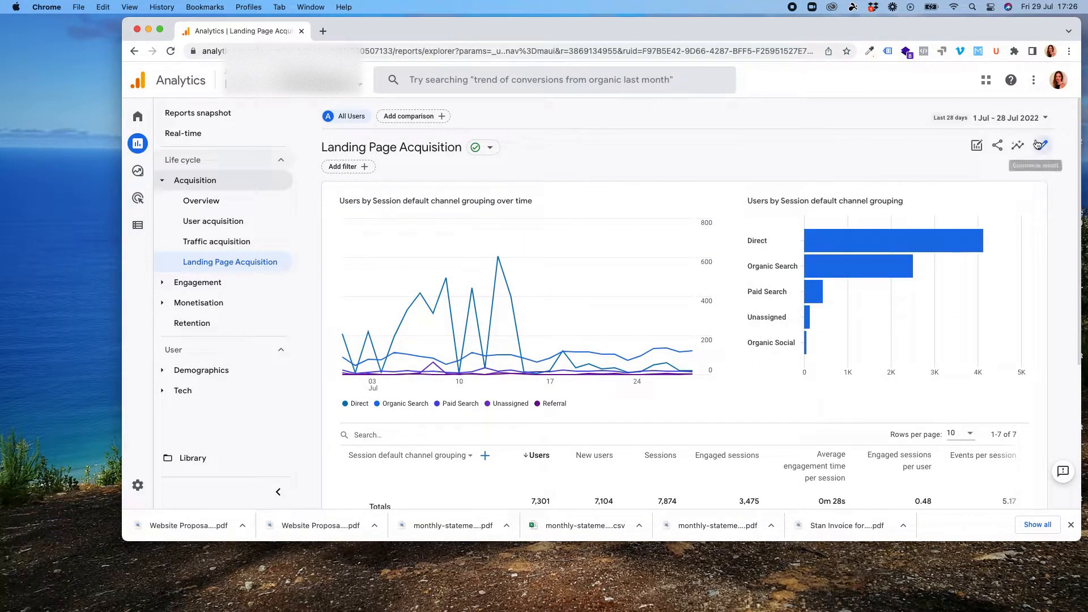
pyautogui.click(1041, 149)
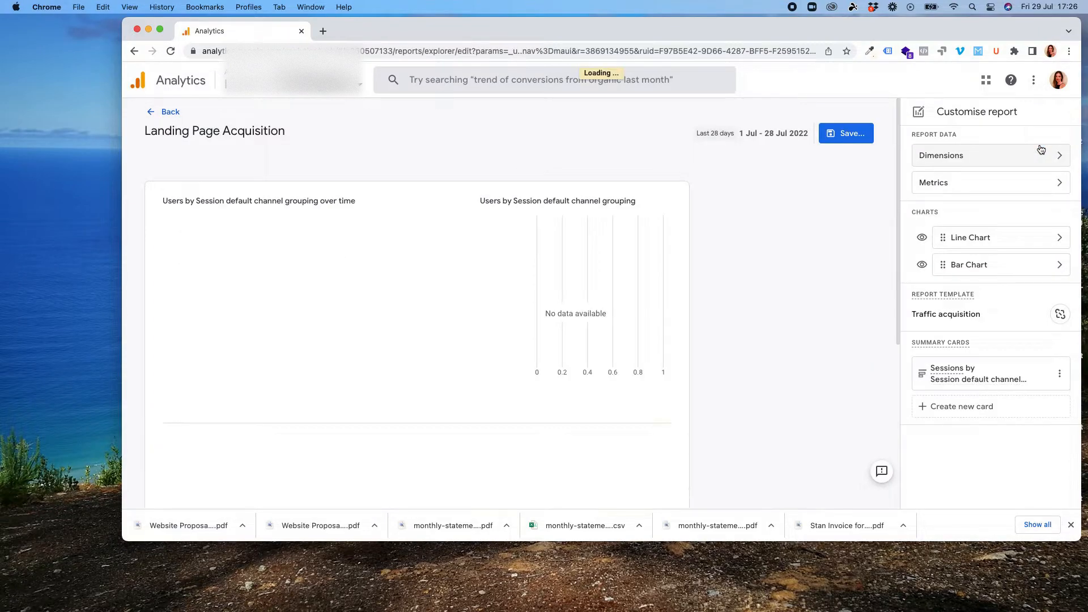
pyautogui.click(1058, 154)
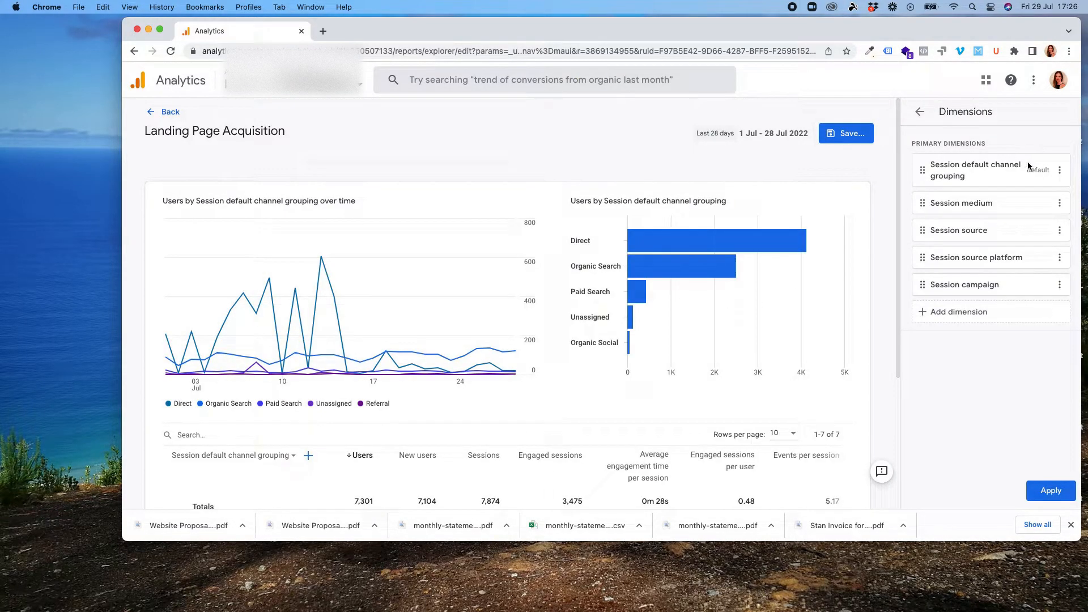
pyautogui.click(961, 315)
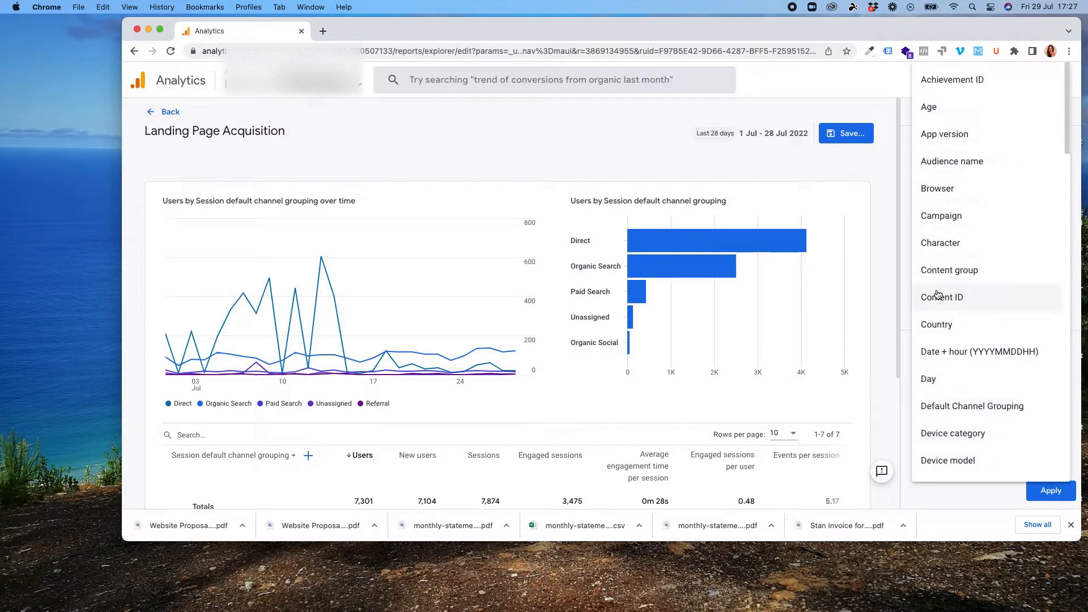
pyautogui.scroll(-10, 994, 246)
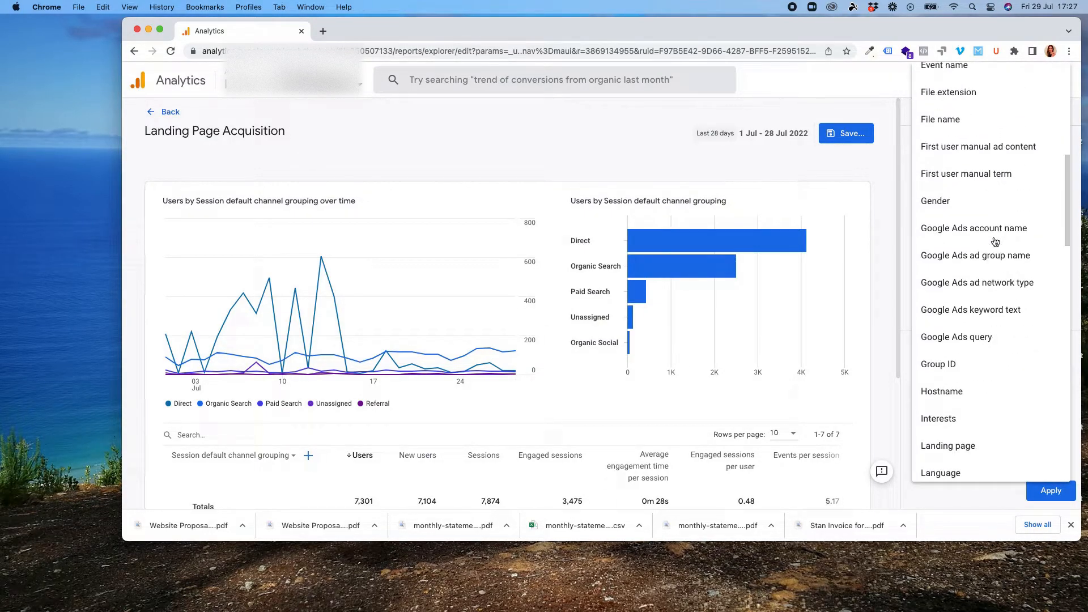
pyautogui.click(967, 301)
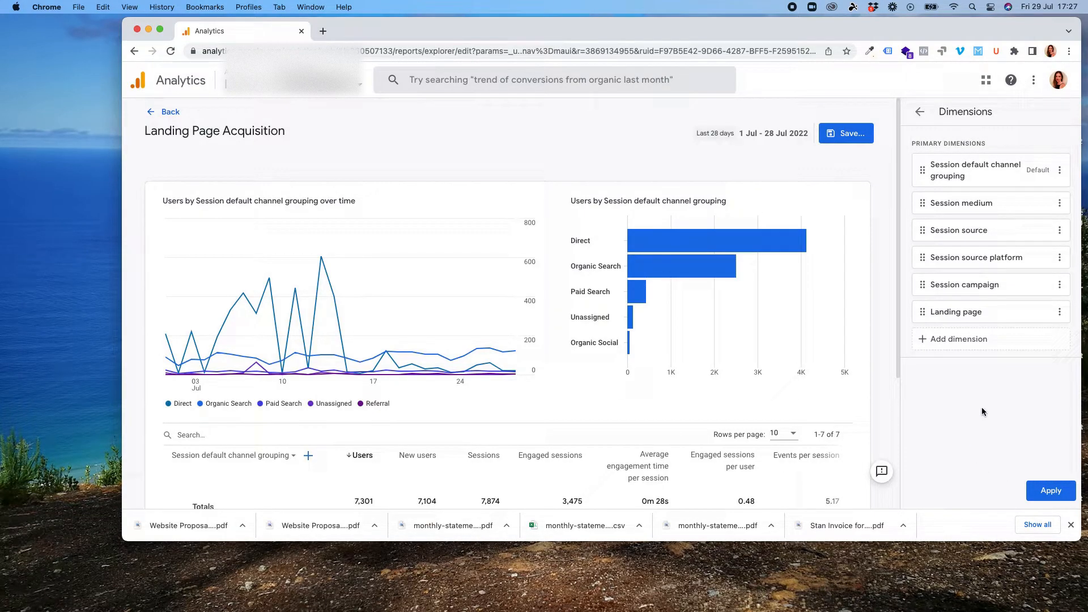
pyautogui.click(1058, 312)
pyautogui.click(1020, 339)
pyautogui.moveTo(922, 312); pyautogui.dragTo(920, 166)
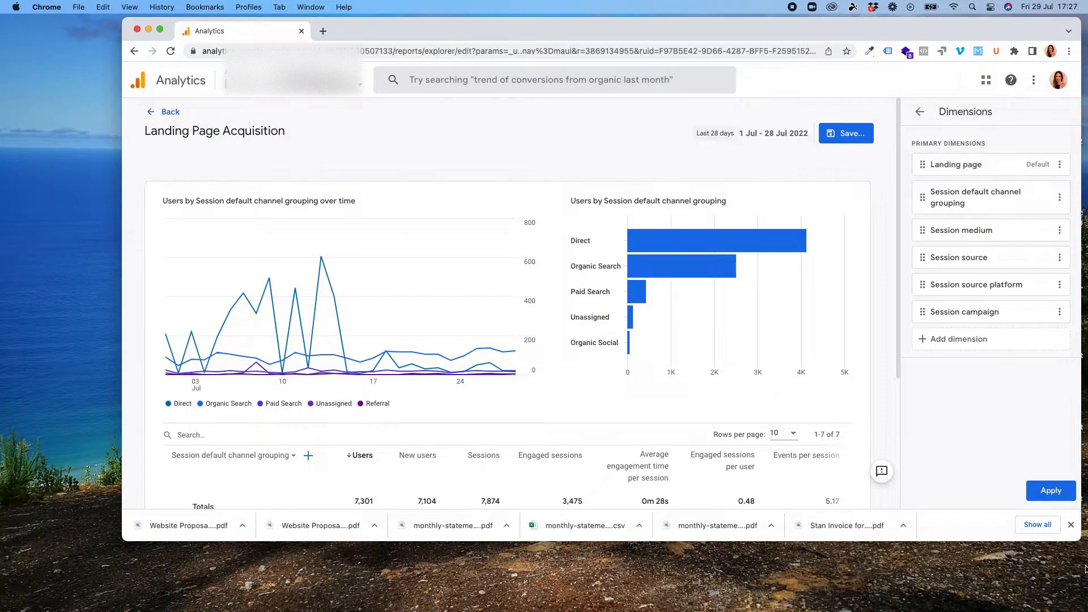
pyautogui.click(1057, 498)
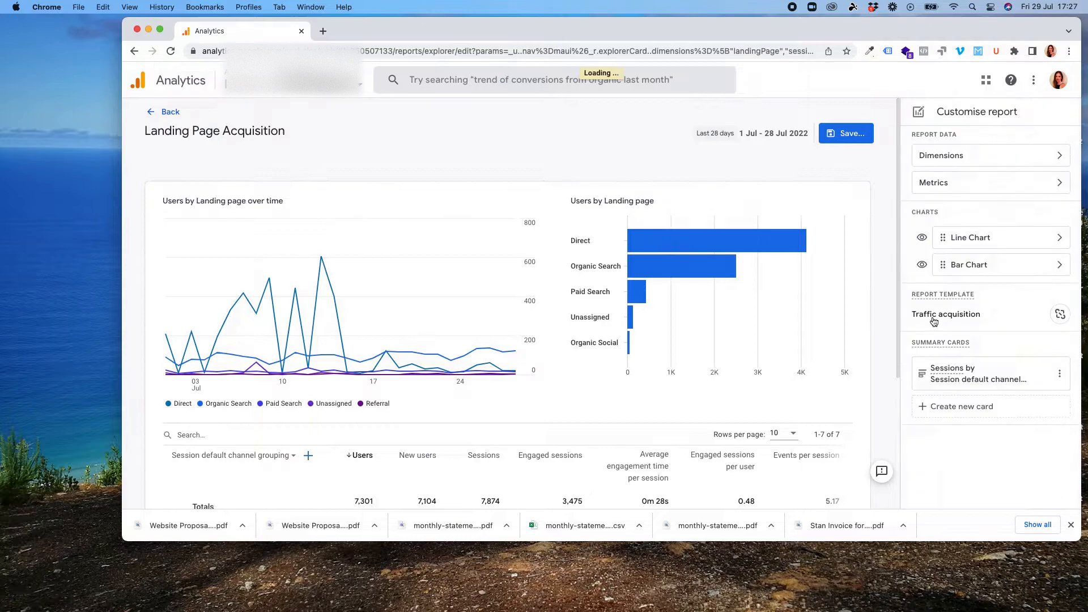
# - Save the changes to the current report and go back to the report view
pyautogui.click(848, 138)
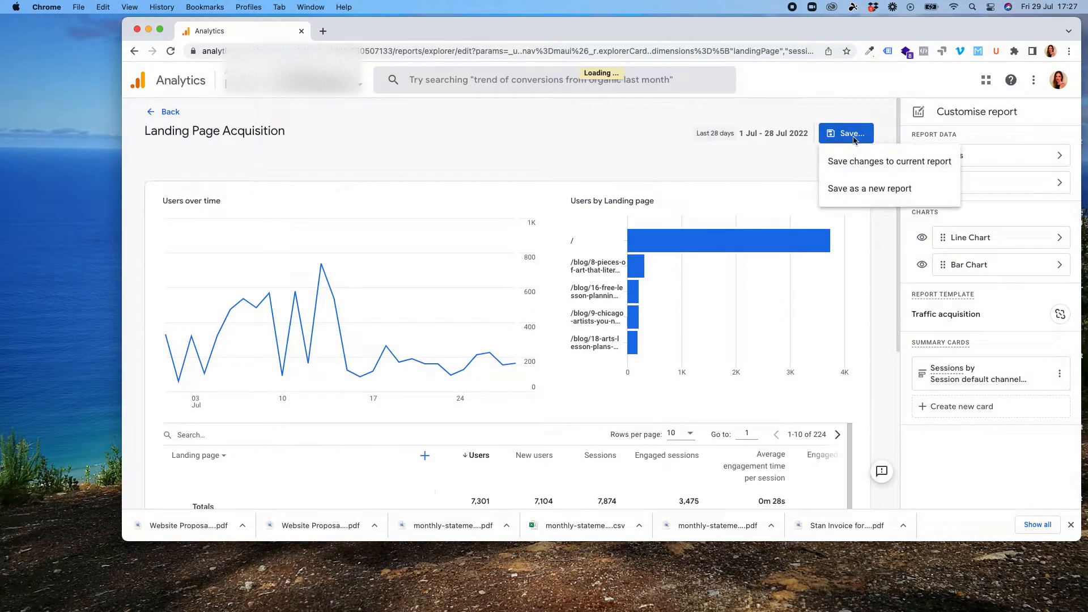
pyautogui.click(893, 164)
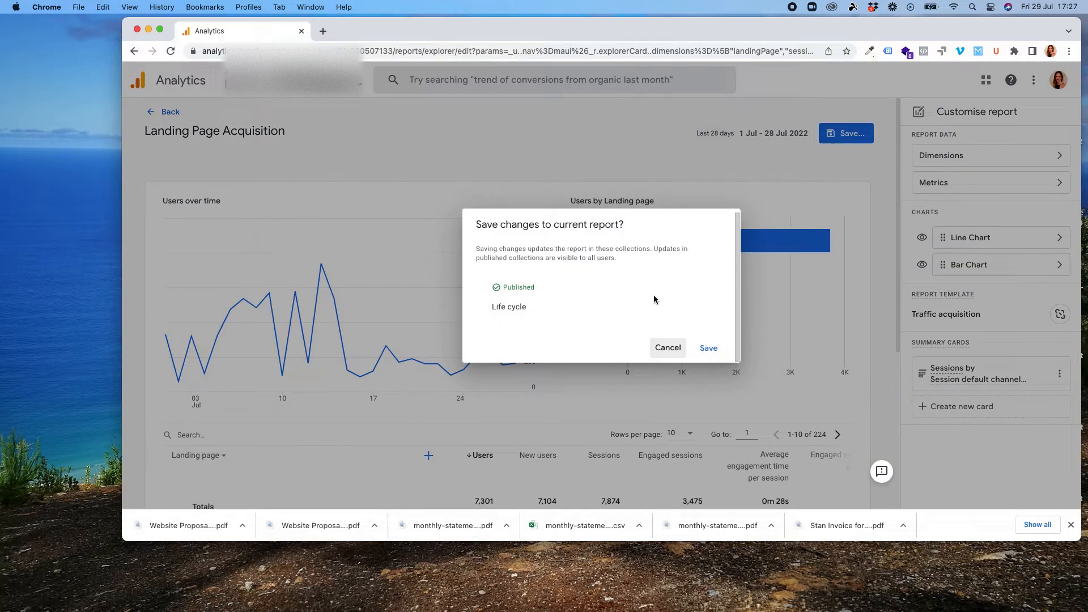
pyautogui.click(708, 351)
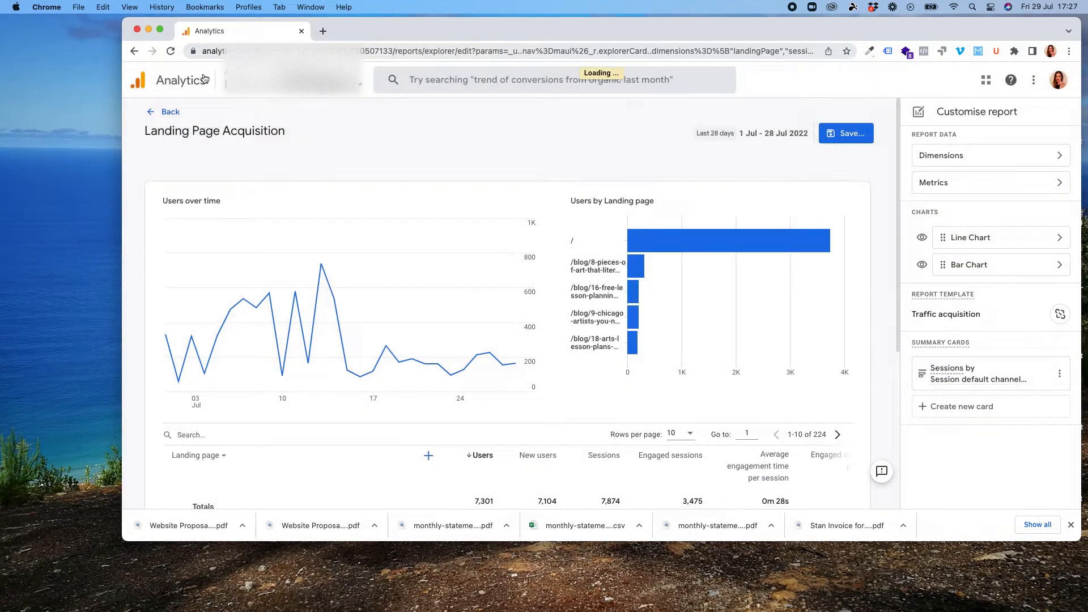
pyautogui.click(154, 116)
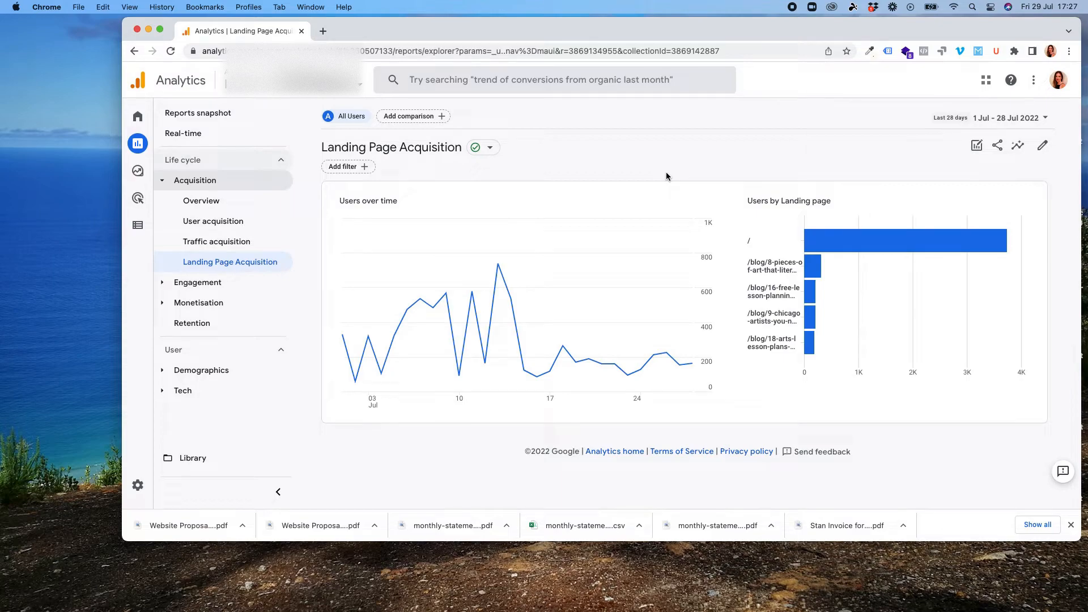
# - Scroll through the updated report's landing page table
pyautogui.scroll(-5, 637, 218)
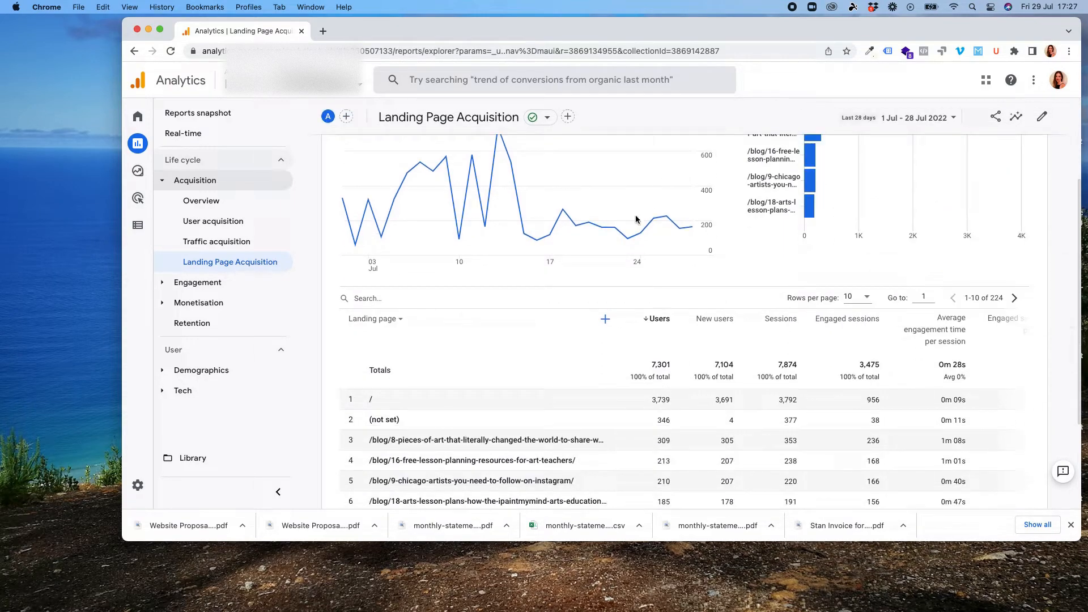
pyautogui.scroll(3, 656, 243)
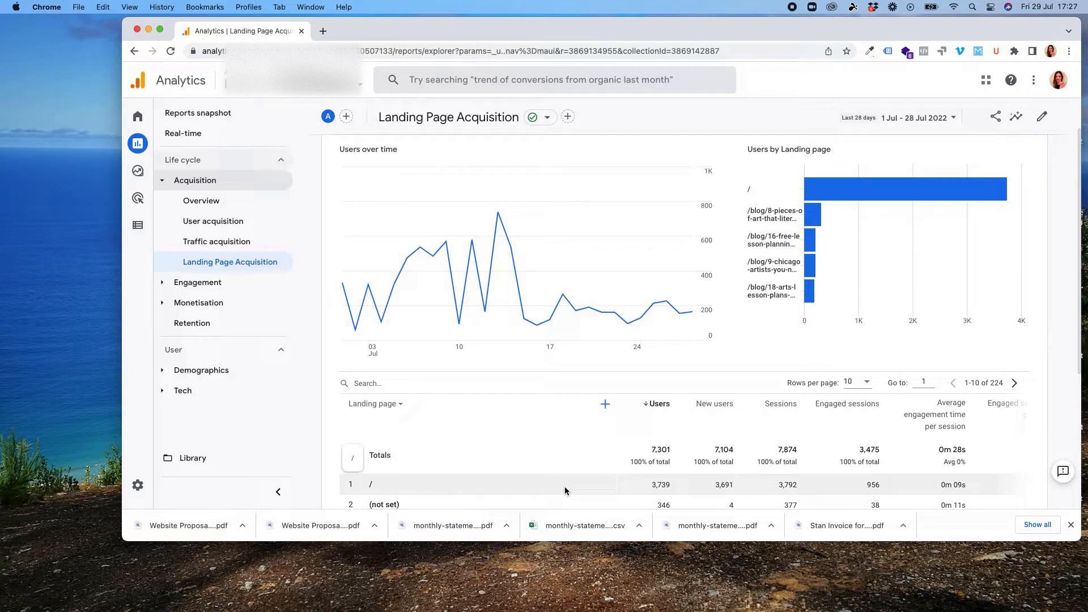
pyautogui.scroll(-3, 561, 485)
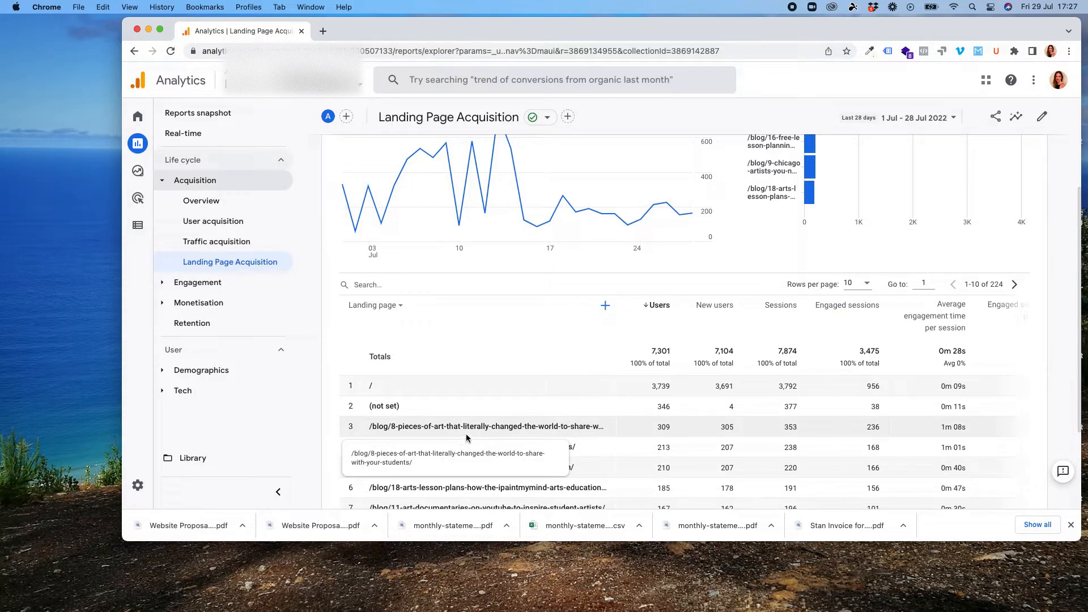
pyautogui.scroll(-2, 549, 434)
pyautogui.scroll(-2, 548, 434)
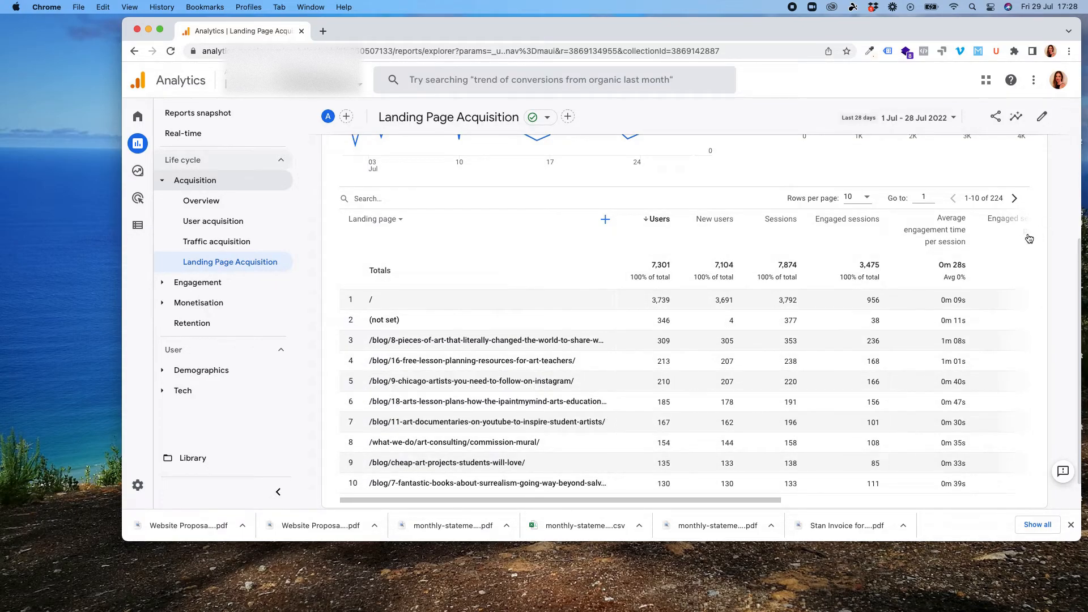
pyautogui.scroll(5, 1075, 216)
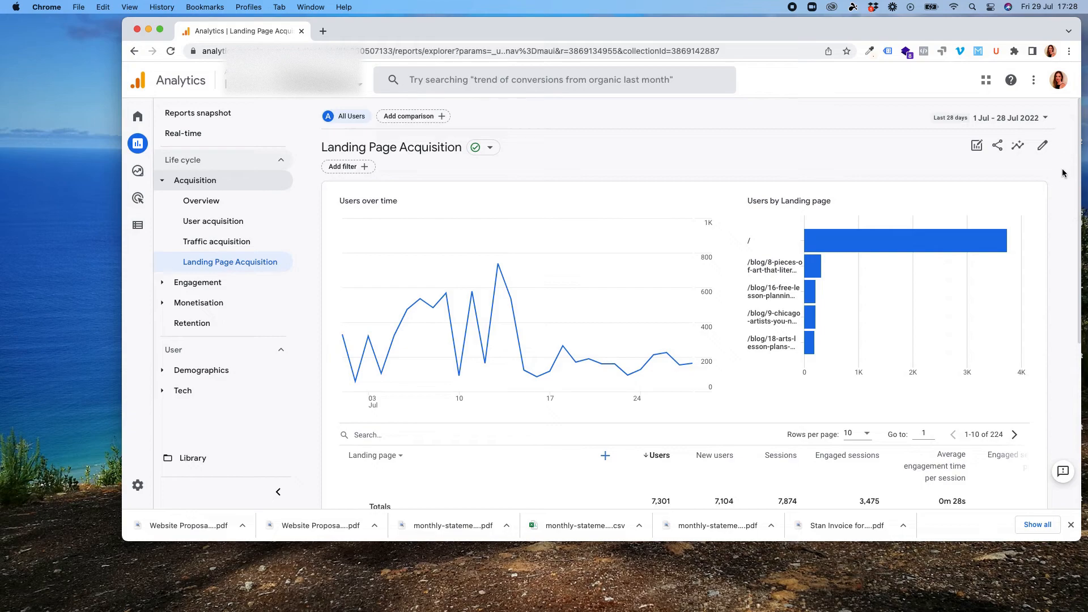